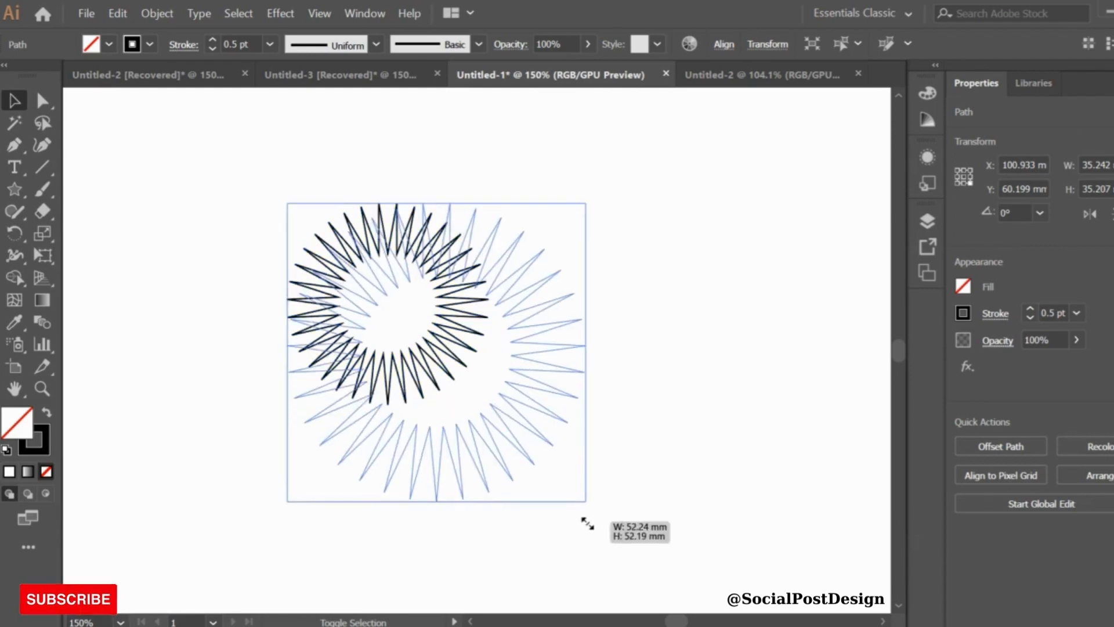
Open the Gradient panel and apply a radial gradient fill to the selected star
click(365, 13)
click(458, 428)
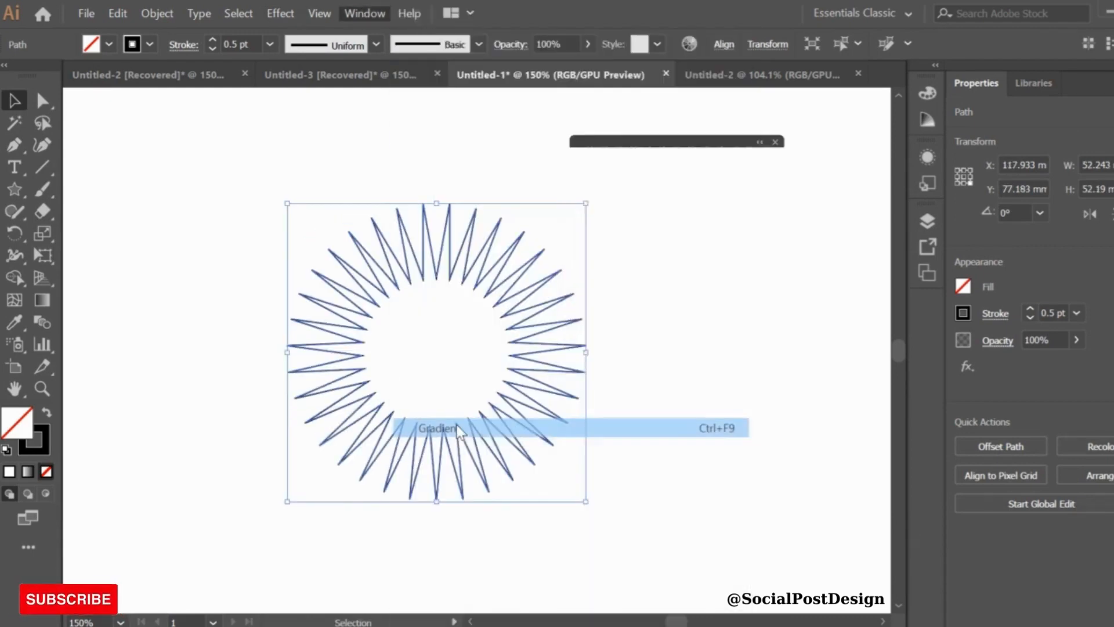
click(600, 198)
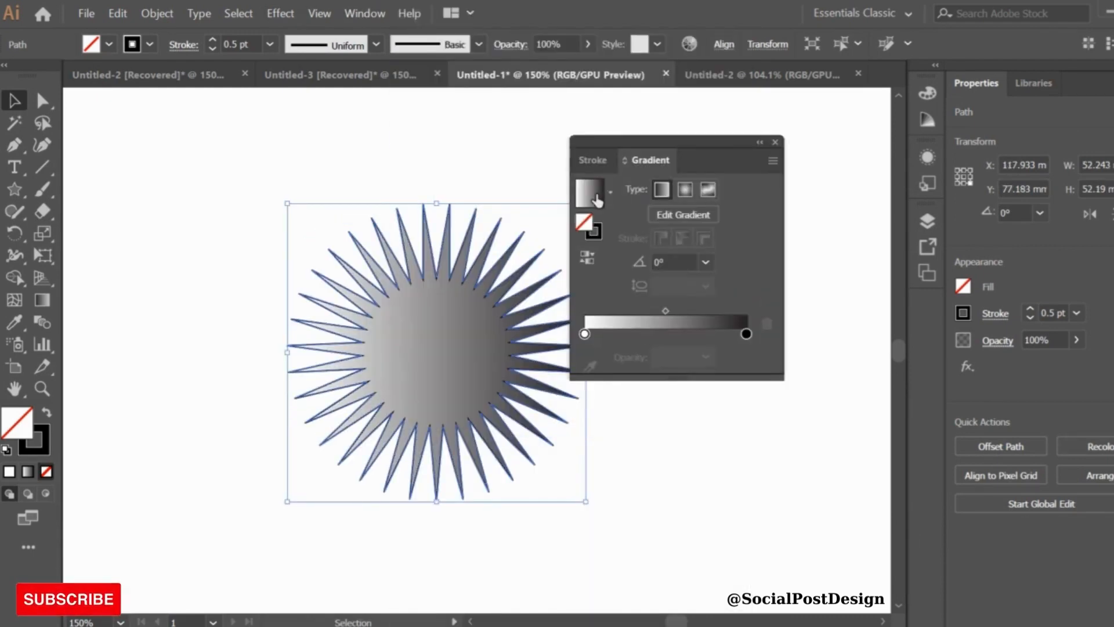
click(685, 190)
Set the radial gradient's end stop to an orange swatch, keeping the black start stop
click(587, 256)
double_click(585, 333)
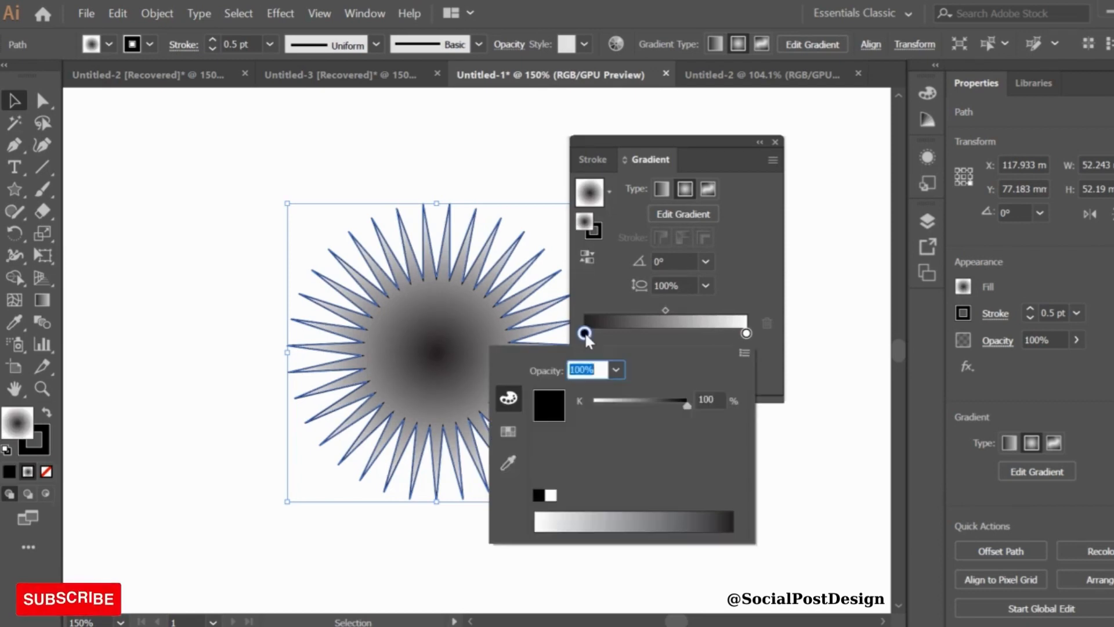
click(508, 431)
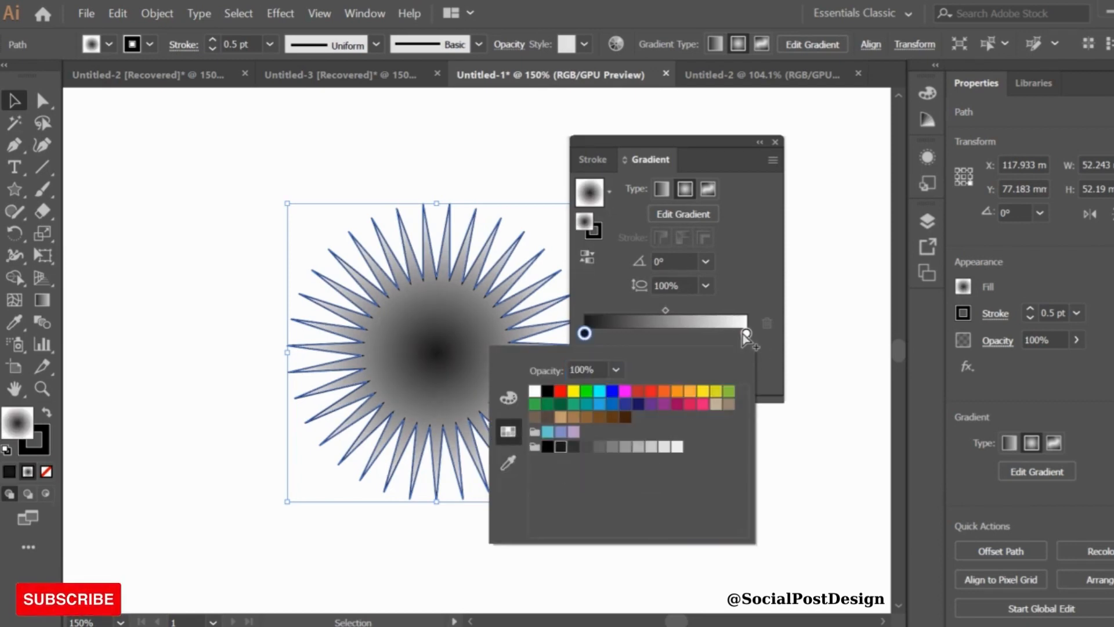
click(744, 333)
double_click(743, 333)
click(768, 325)
click(767, 324)
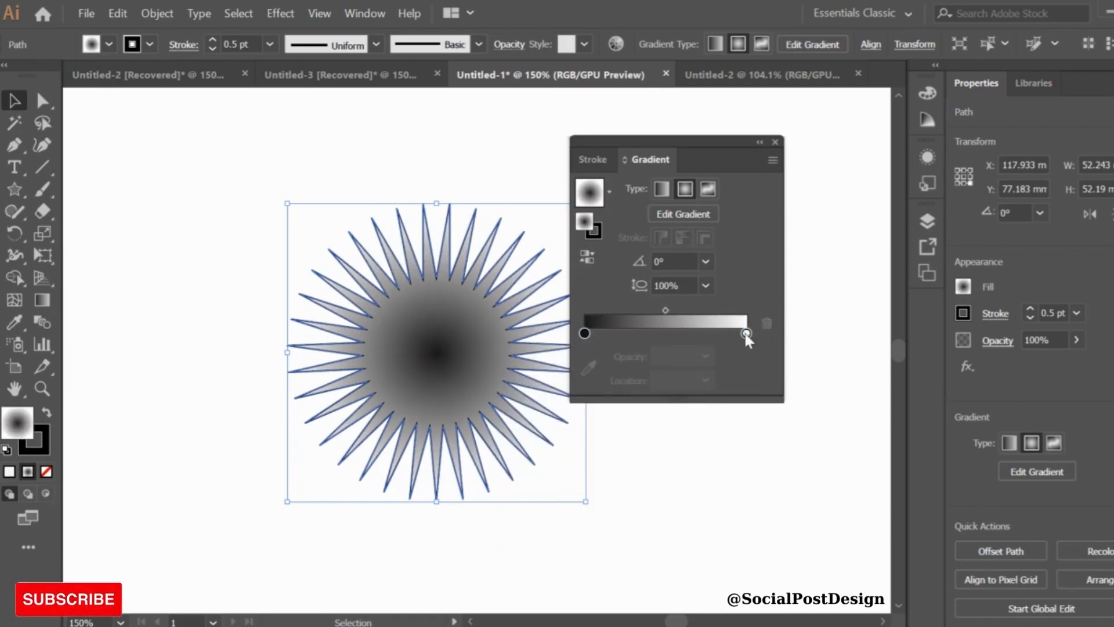
click(747, 334)
double_click(746, 333)
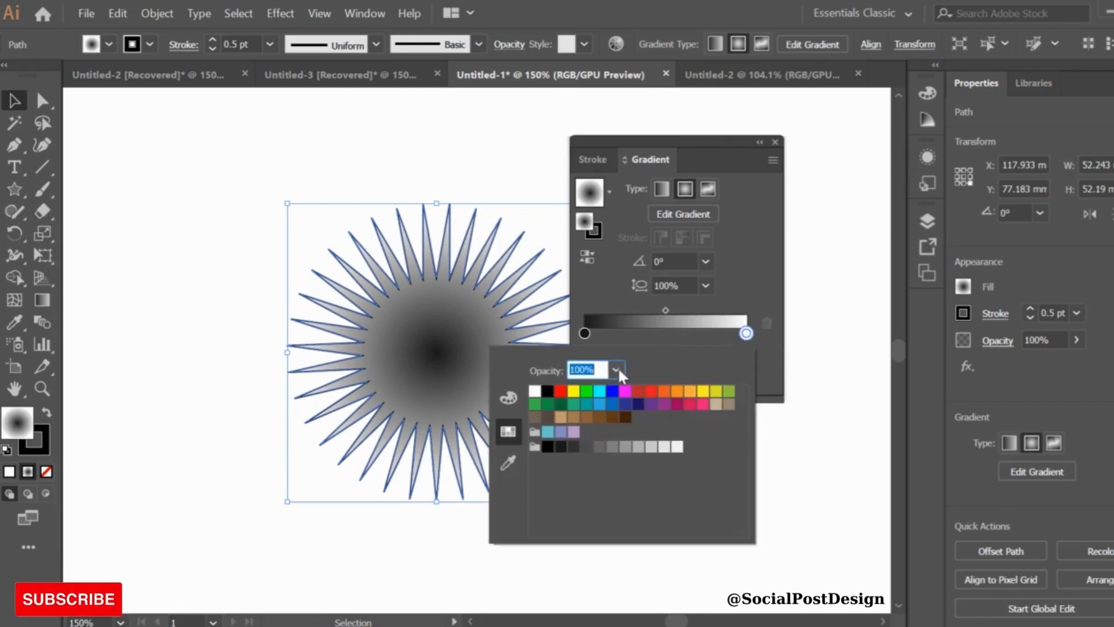
click(690, 393)
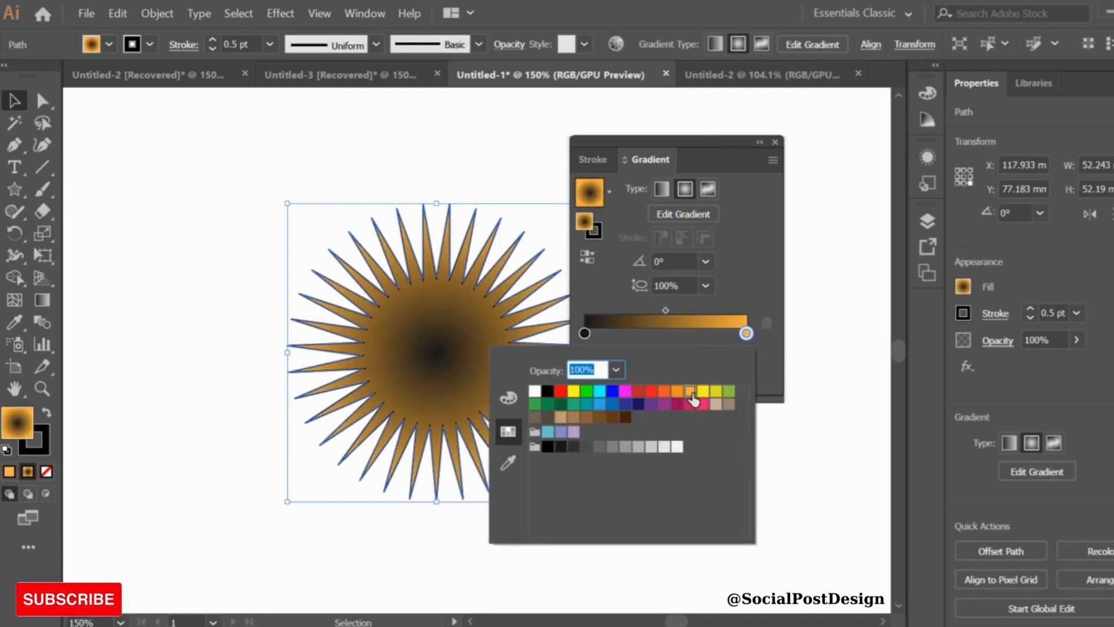
click(752, 290)
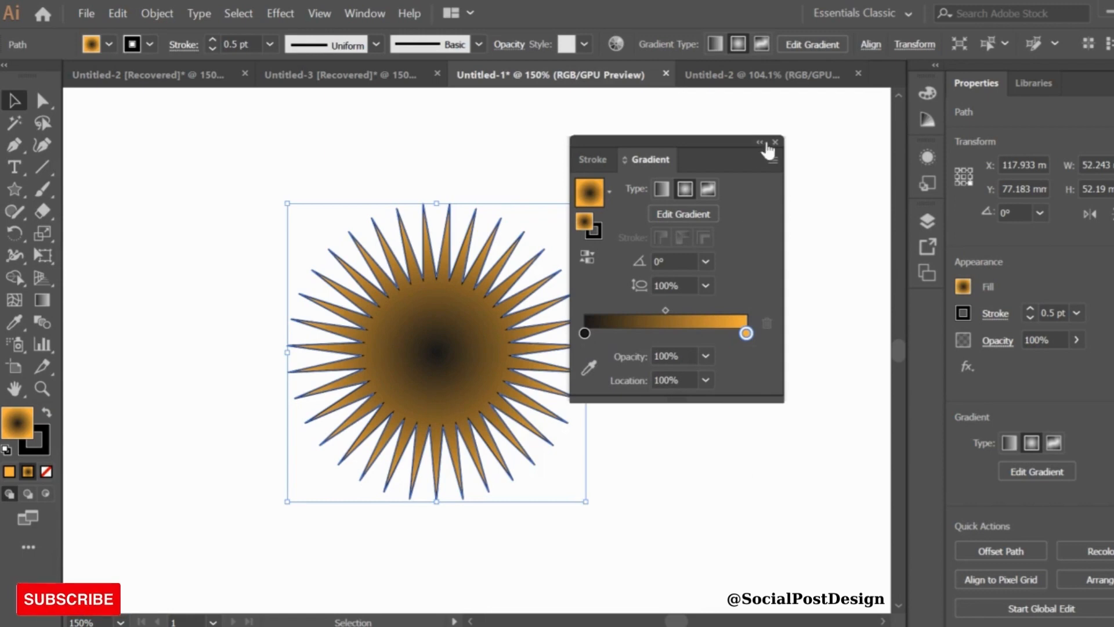
Move the top star to the right so the two stars sit side by side
drag(730, 142, 835, 90)
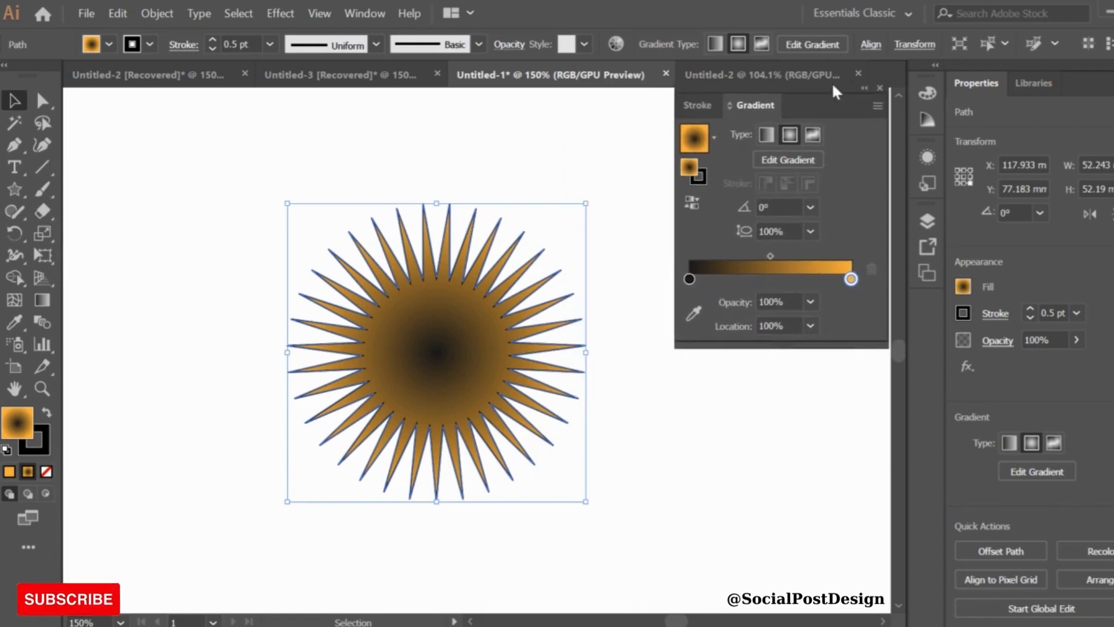
click(650, 429)
drag(456, 441, 542, 431)
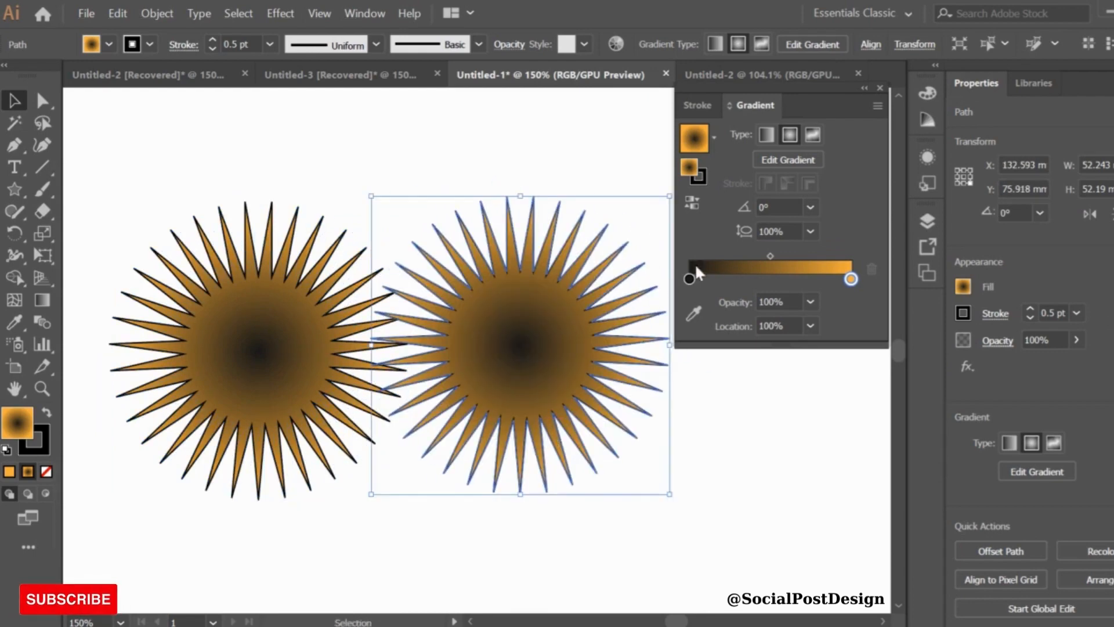
Recolour the right star's gradient with a red-orange start stop and a yellow end stop
double_click(689, 280)
click(768, 337)
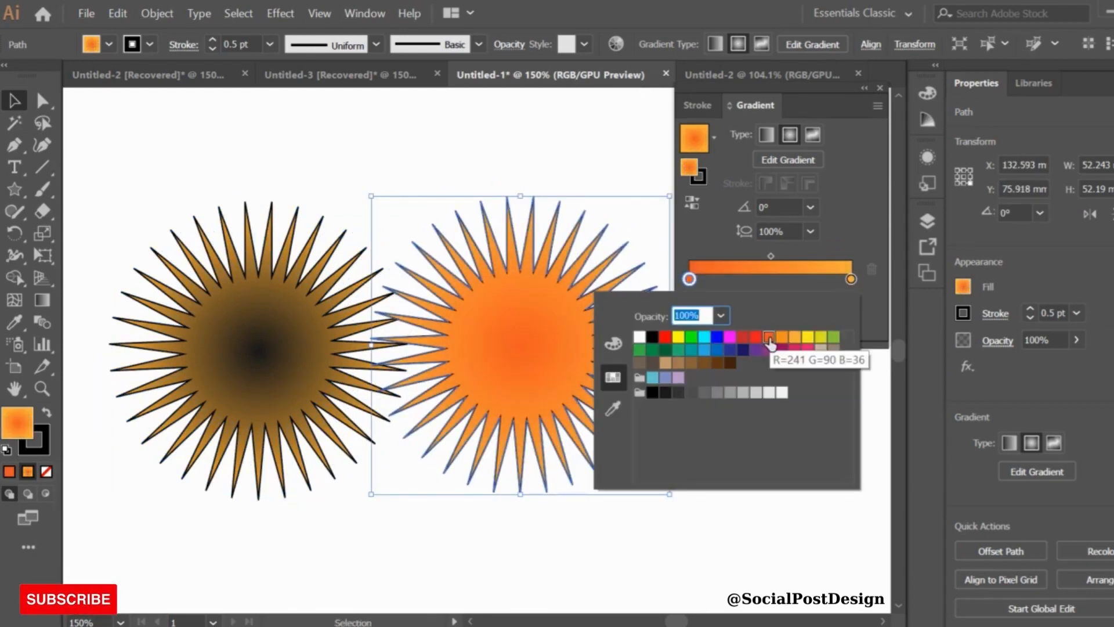
click(744, 341)
click(851, 279)
double_click(851, 279)
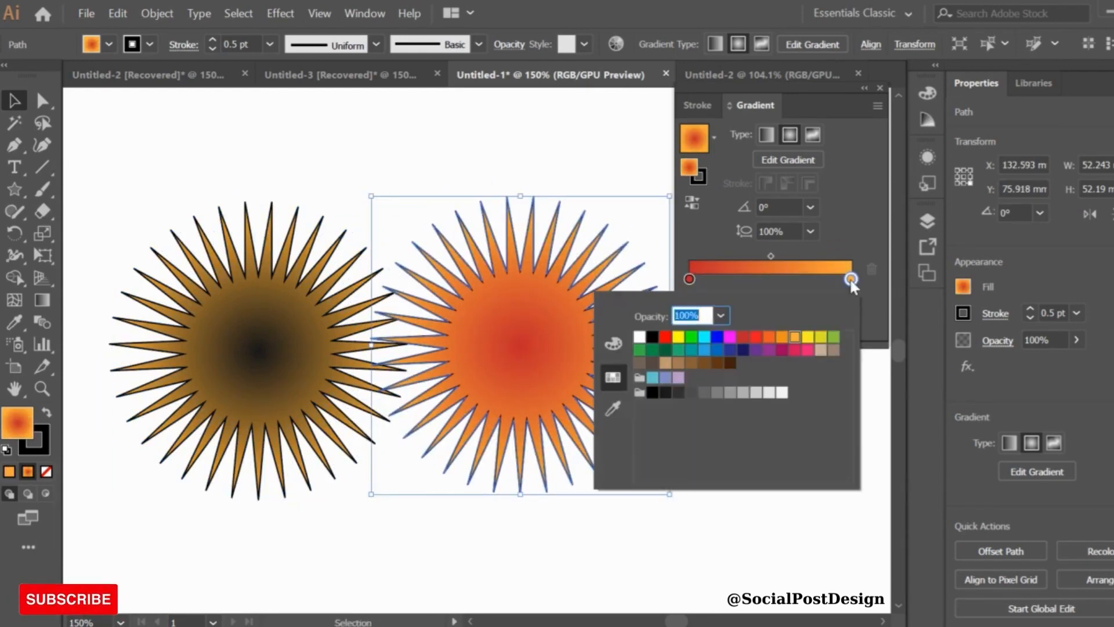
click(807, 339)
click(881, 317)
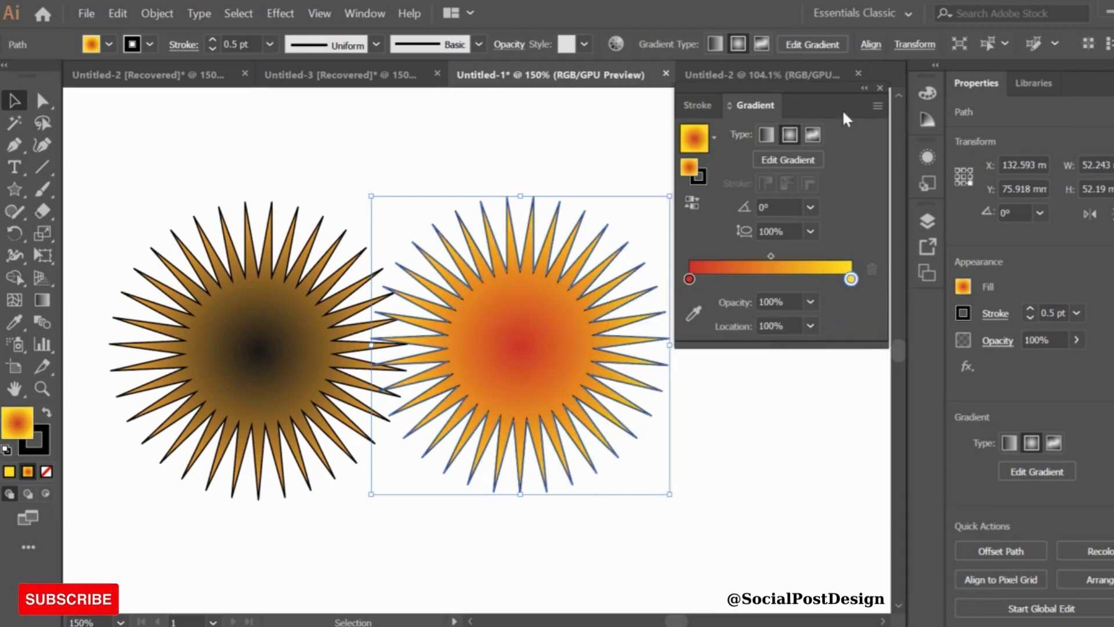
Select both stars and set their stroke to none
click(719, 494)
click(510, 447)
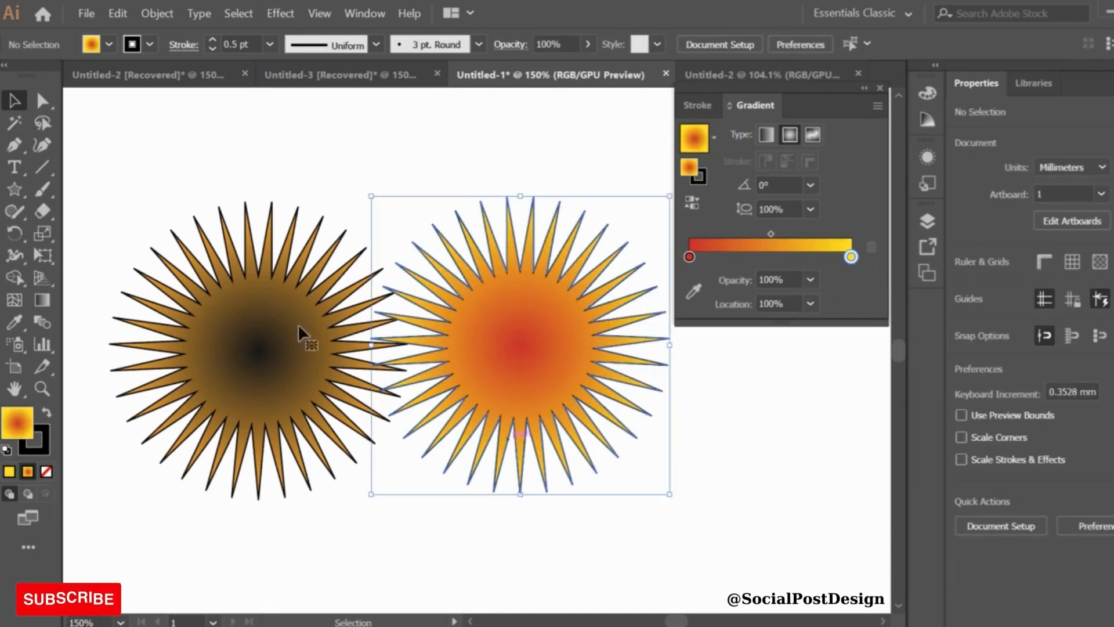
shift+click(325, 401)
click(150, 45)
click(8, 74)
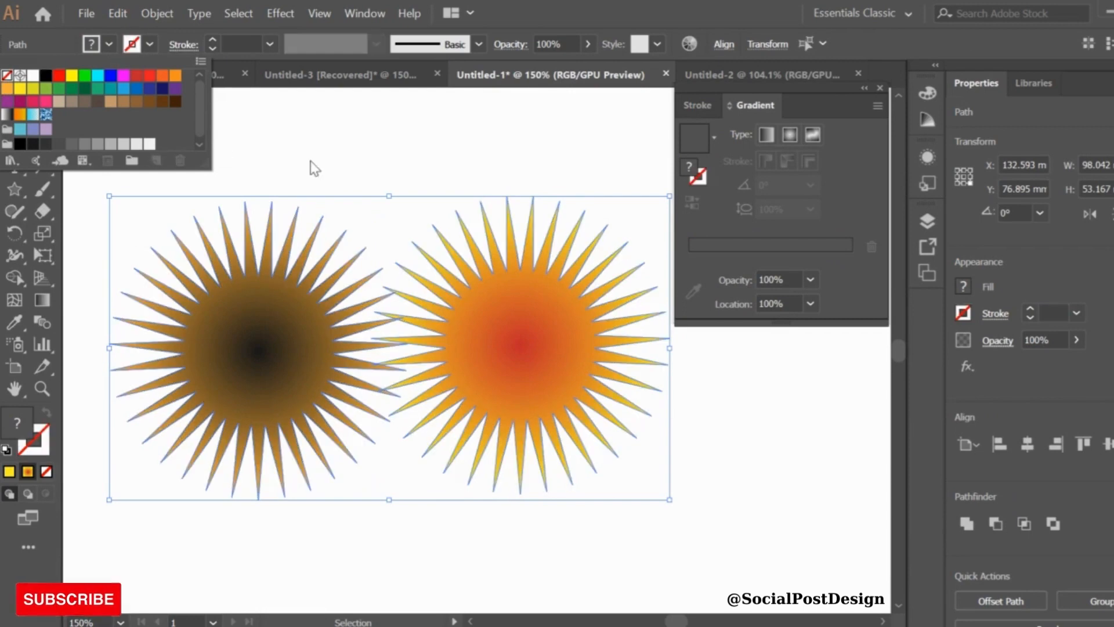
click(312, 165)
click(325, 162)
Shrink the red-yellow star to about 2.5 mm and place it at the centre of the dark star
click(596, 455)
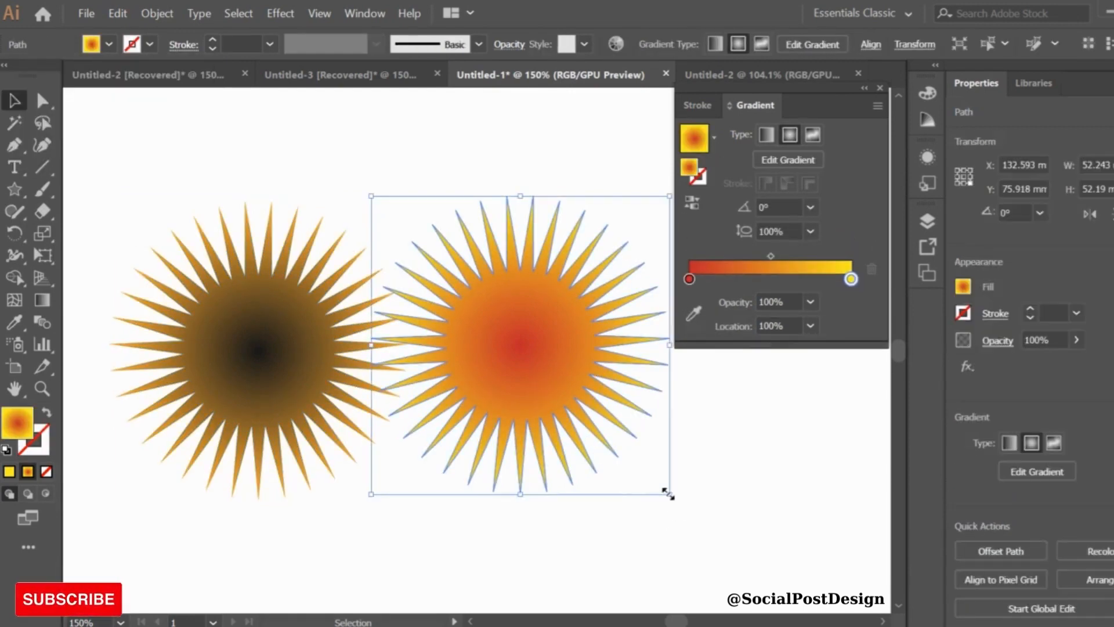
drag(669, 498, 258, 356)
drag(148, 220, 360, 461)
key(Right)
key(Right)
key(Right)
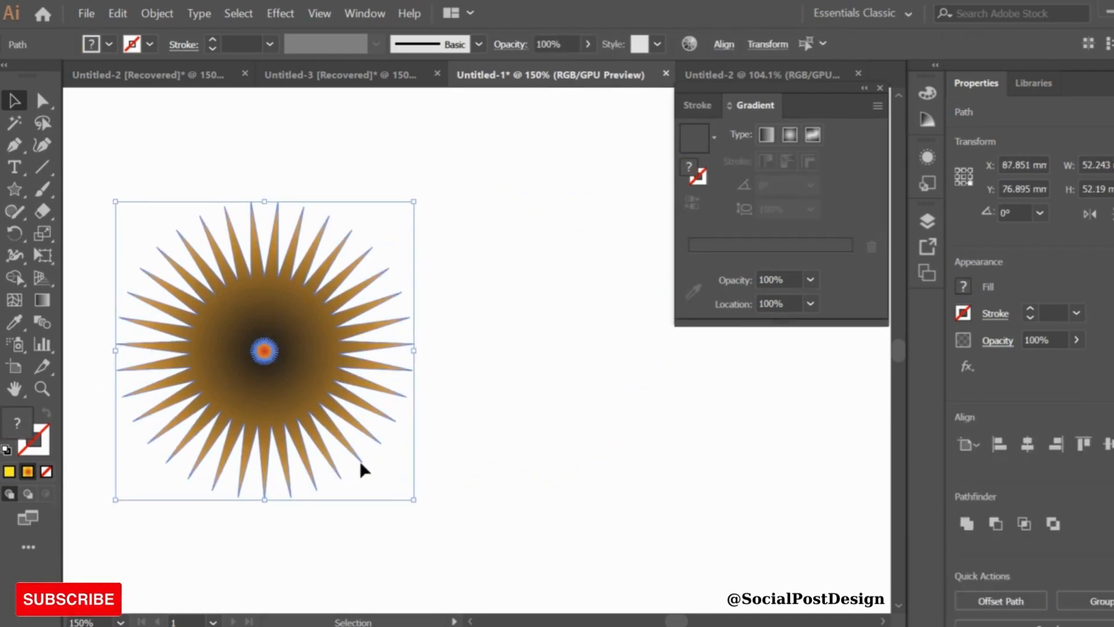
Select both stars and set the Blend Options spacing to Specified Steps with 75 steps
click(500, 441)
click(259, 347)
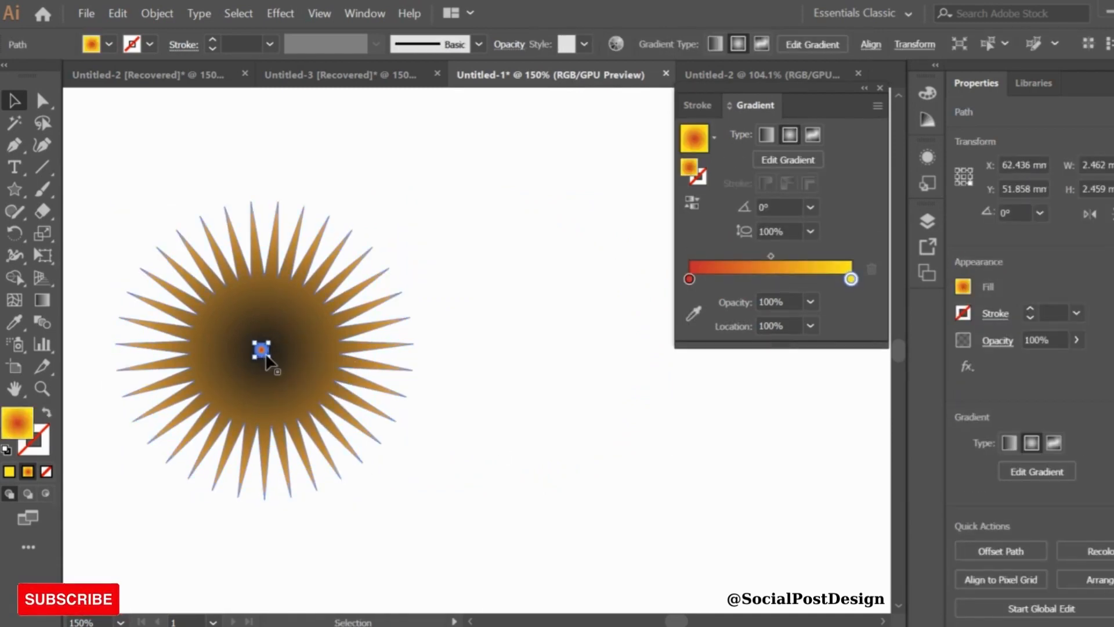
drag(120, 219, 469, 429)
click(156, 13)
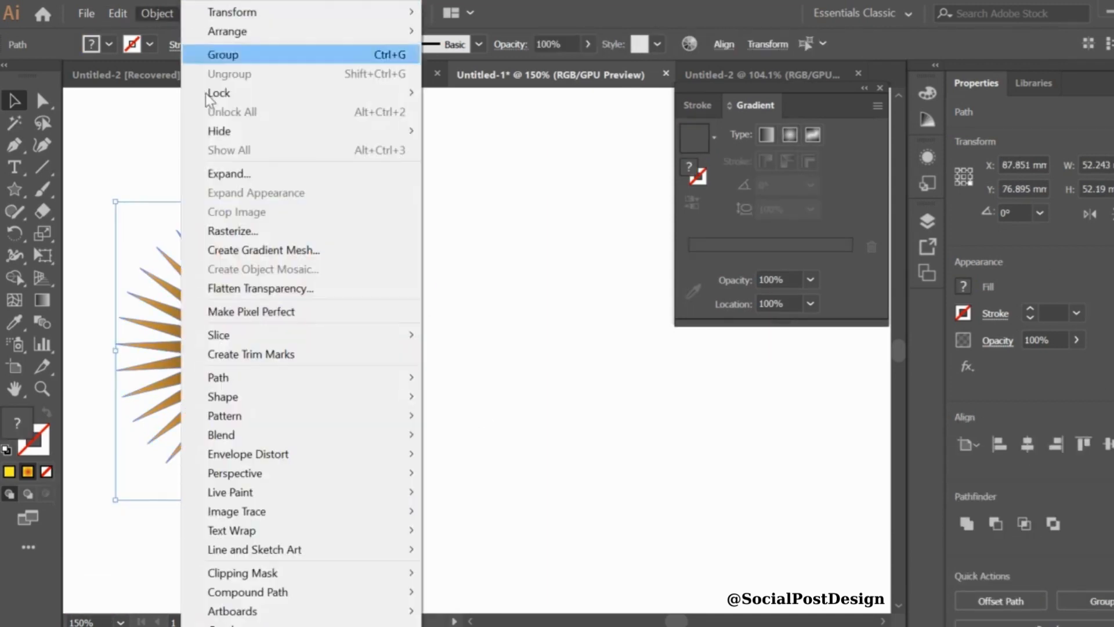
mouse_move(245, 437)
click(493, 477)
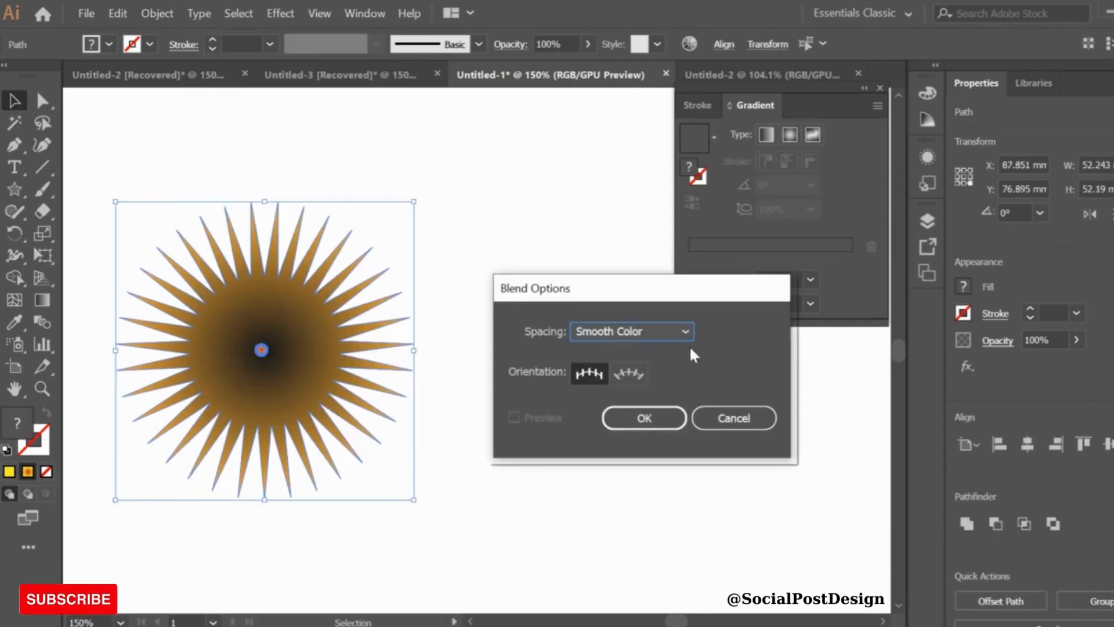
click(680, 332)
click(624, 373)
click(742, 332)
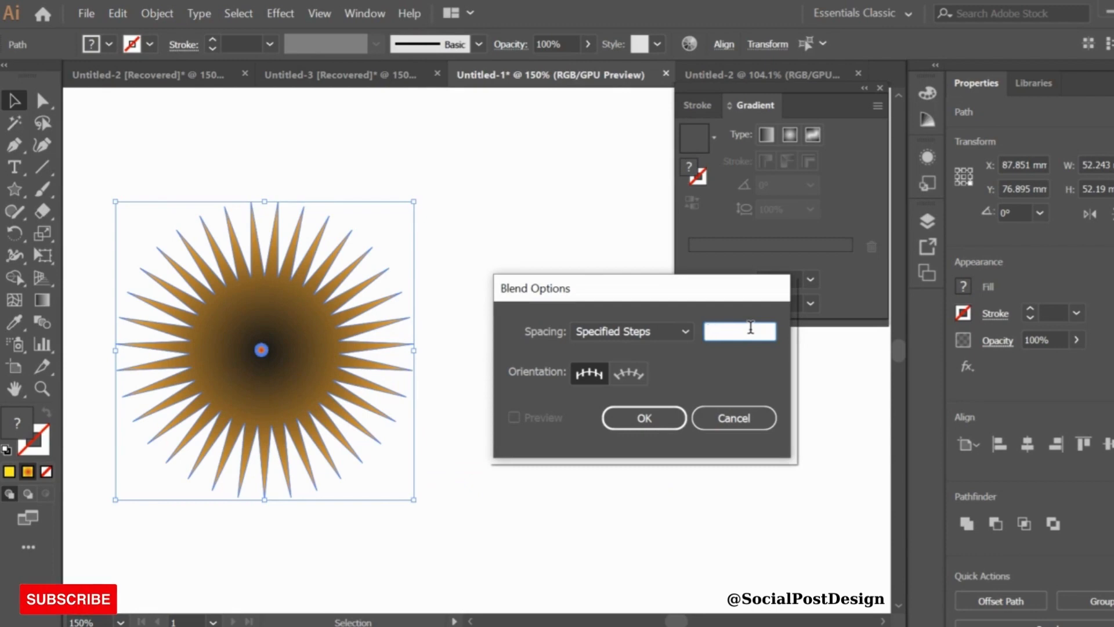
text(75)
click(629, 418)
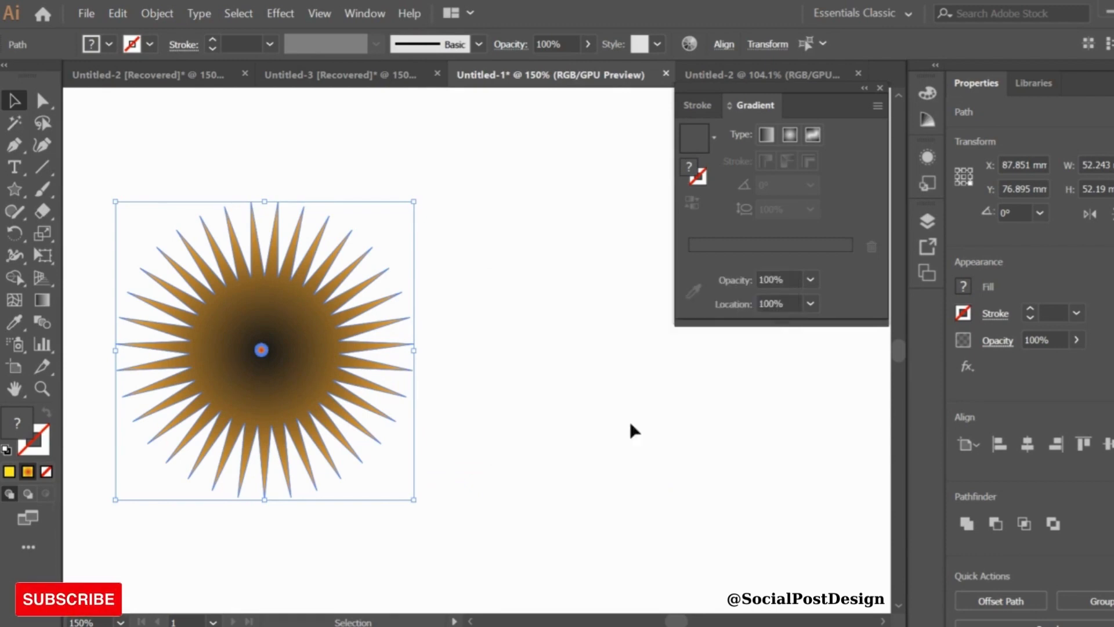
Make a blend between the two stars
click(156, 13)
mouse_move(255, 396)
mouse_move(242, 437)
click(468, 438)
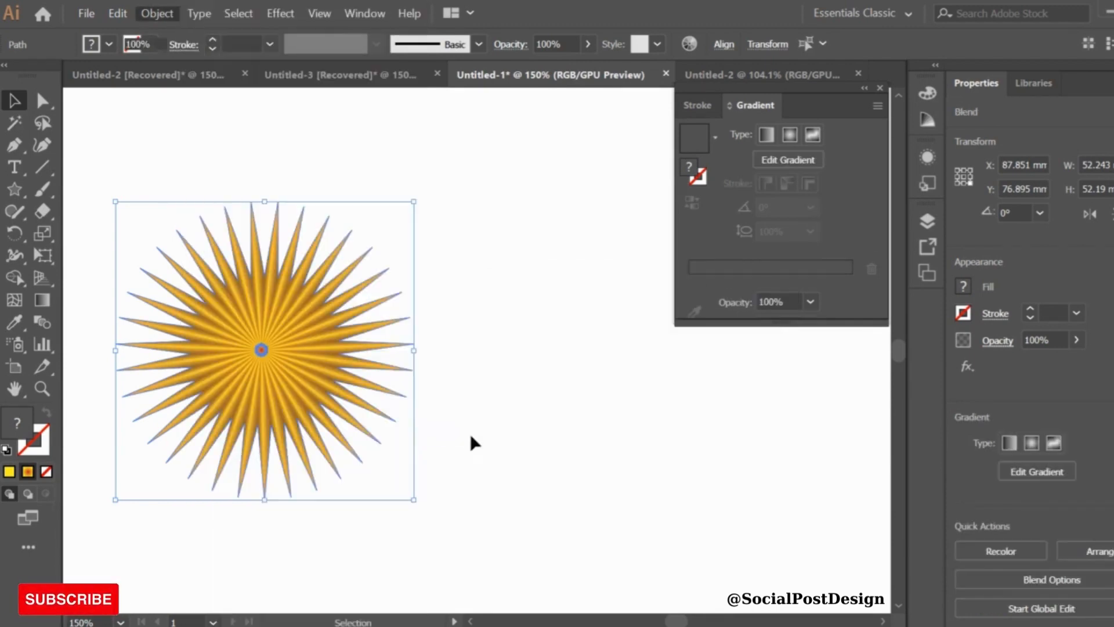
Apply a Tweak distortion to the blend with 10% horizontal and vertical amounts
click(277, 13)
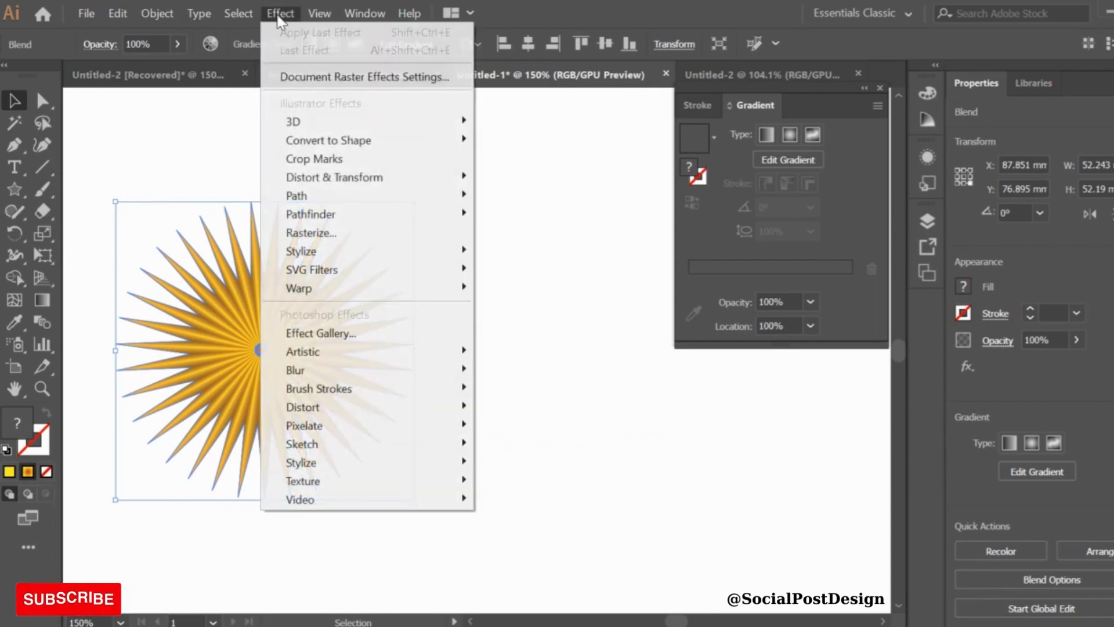
mouse_move(307, 185)
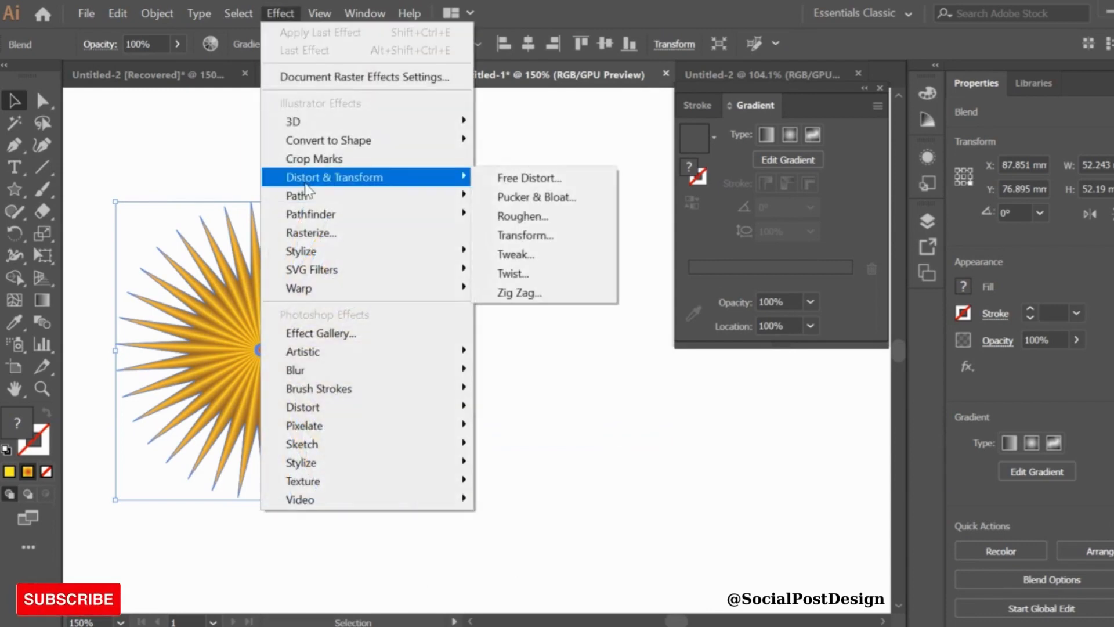
click(523, 262)
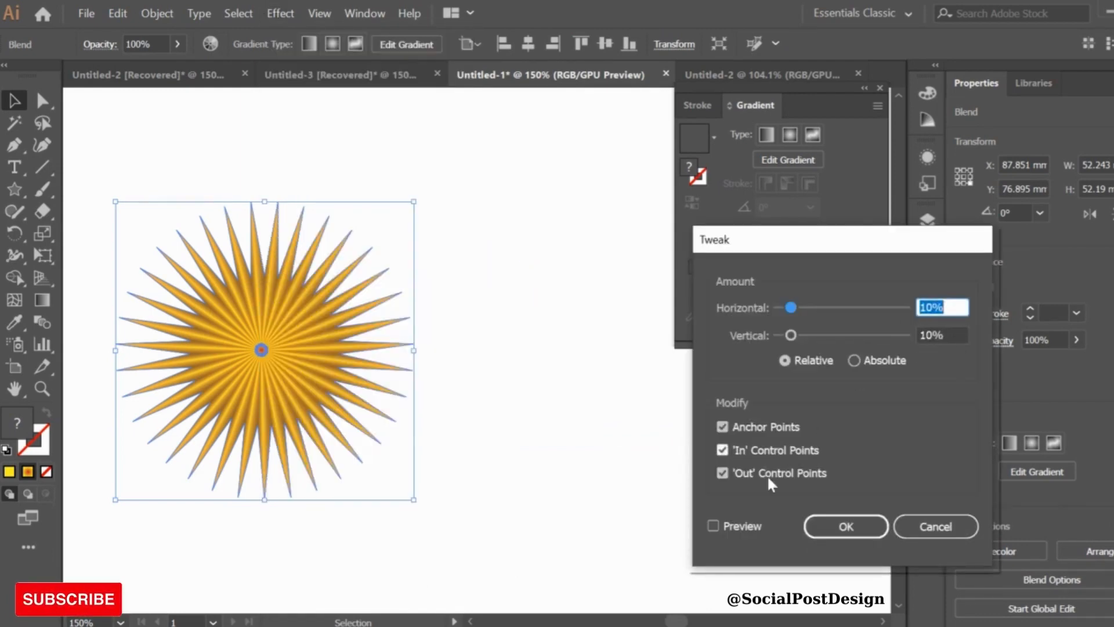
click(846, 527)
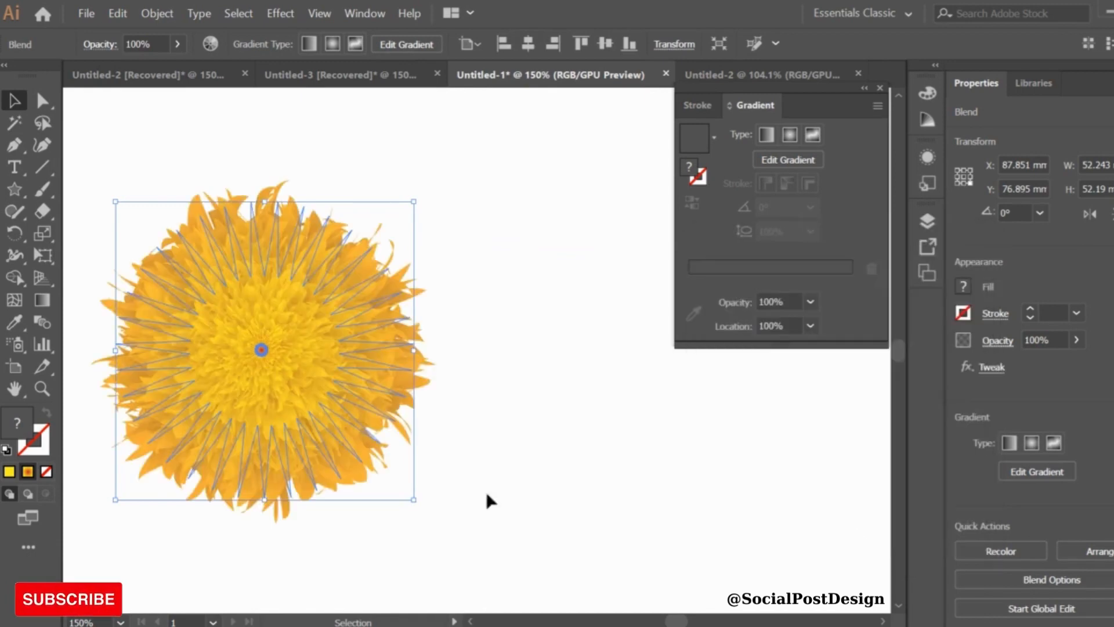
Move the tweaked blend slightly up and to the left, then deselect it
drag(416, 500, 384, 475)
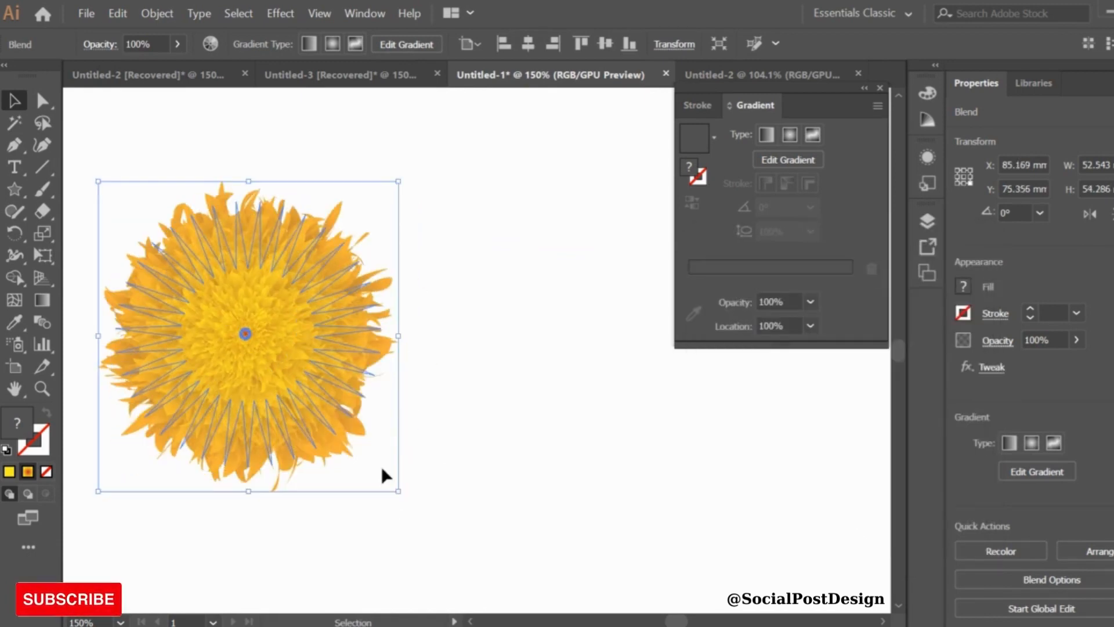
click(463, 408)
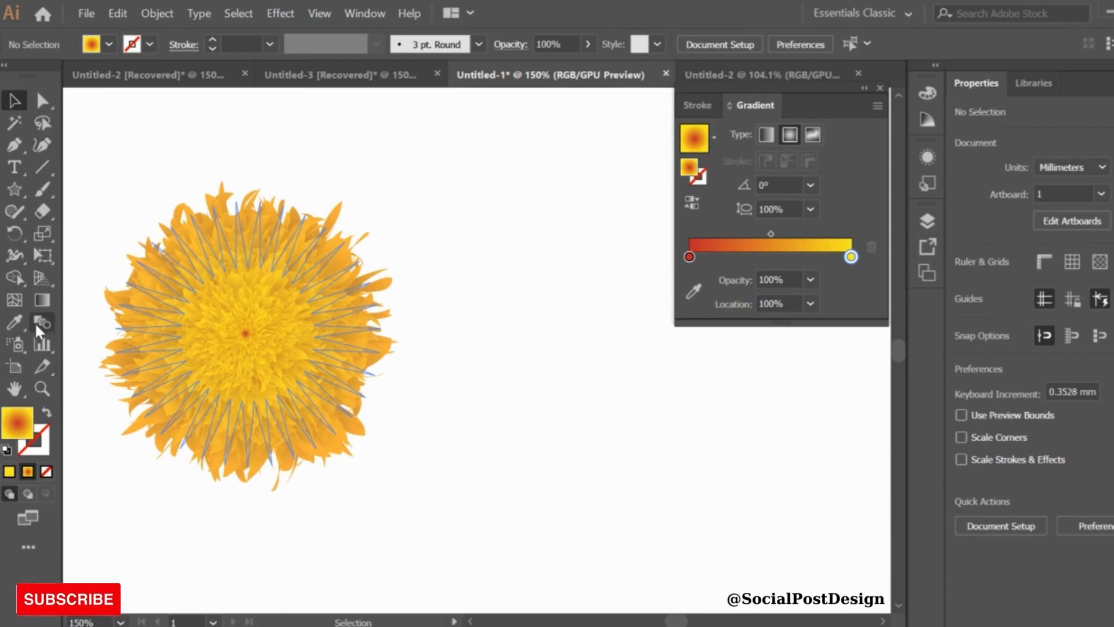
Enter the blend, zoom in to examine the small central star, and zoom back out
double_click(260, 327)
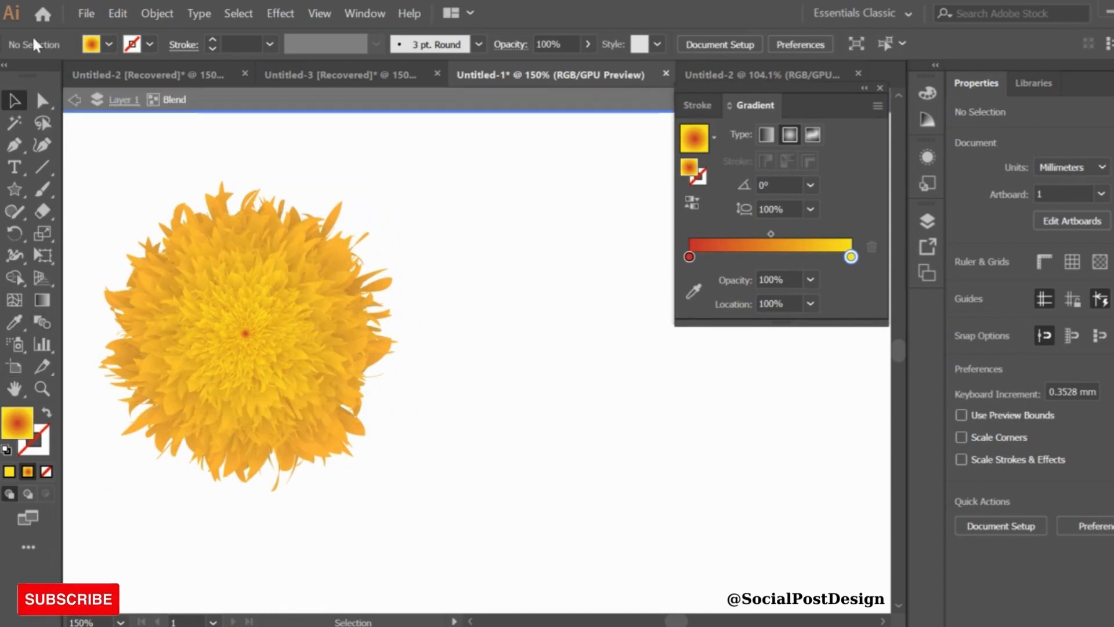
click(41, 388)
drag(237, 327, 282, 365)
click(14, 100)
click(286, 356)
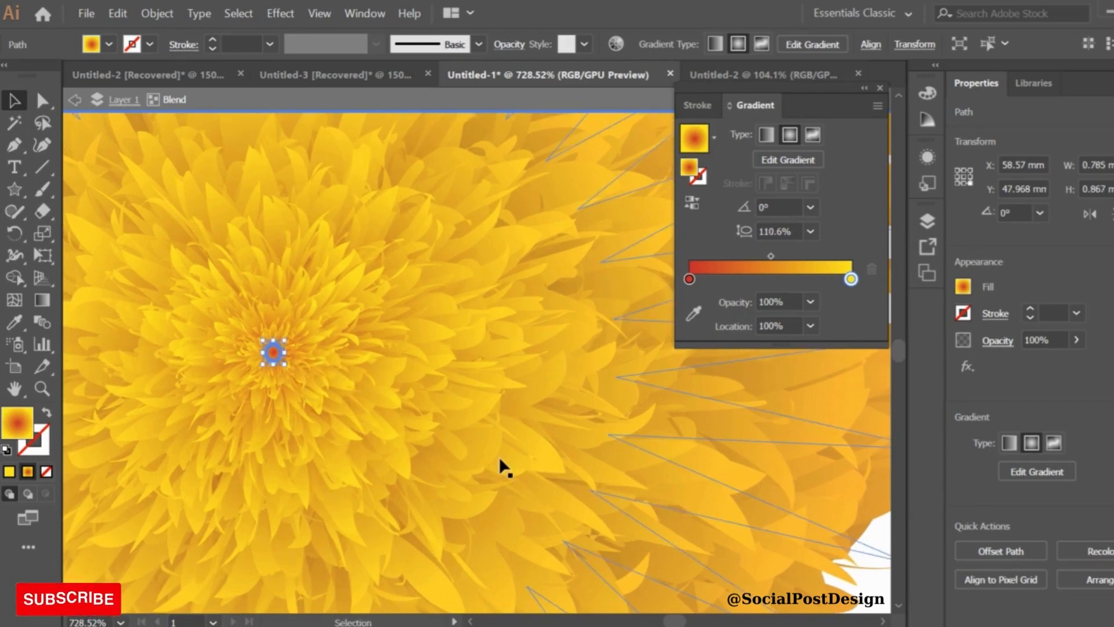
key(ctrl+minus)
key(ctrl+minus)
key(ctrl+minus)
key(ctrl+minus)
scroll(500, 458, right, 4)
key(ctrl+minus)
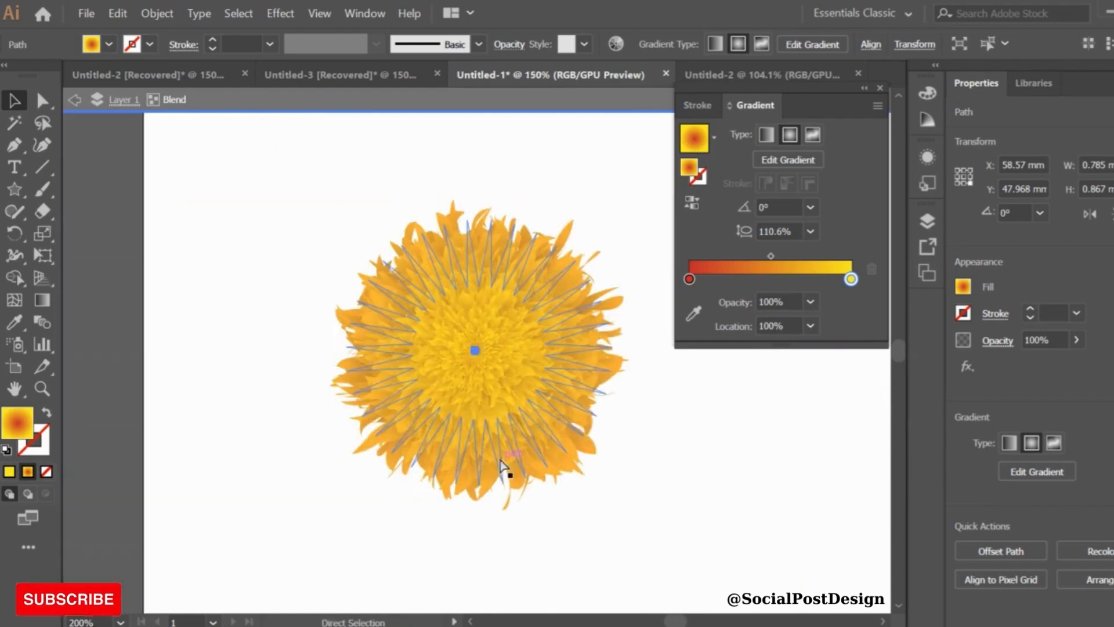
Move the flower blend toward the upper-left of the artboard and deselect it
scroll(500, 458, right, 4)
double_click(499, 458)
drag(300, 347, 167, 277)
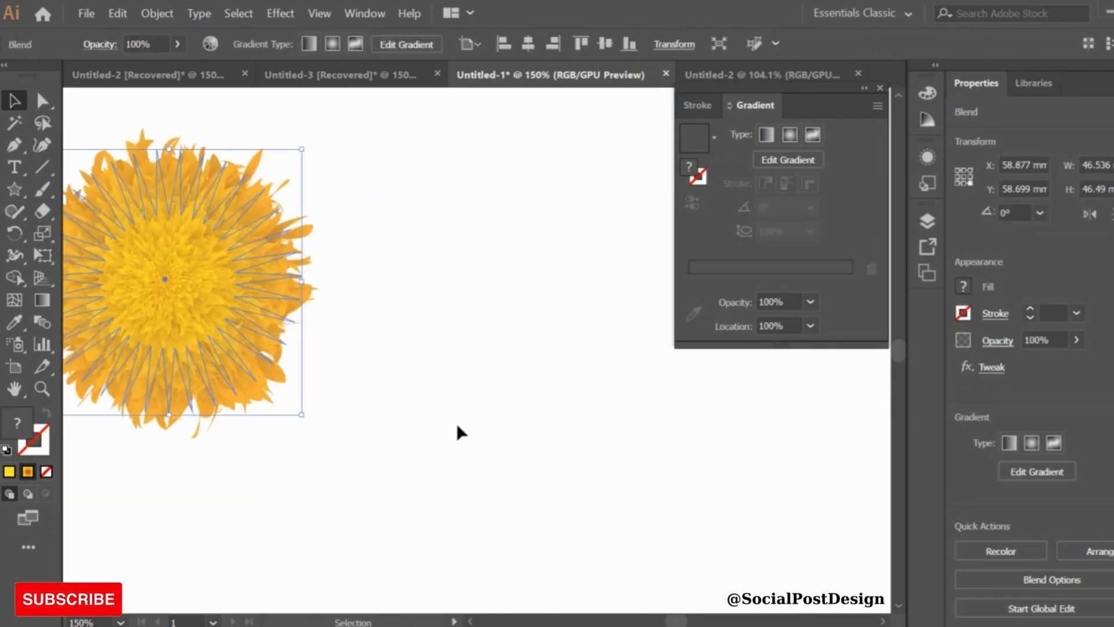
click(322, 238)
Switch to the Pen tool with no fill and a black stroke
click(14, 145)
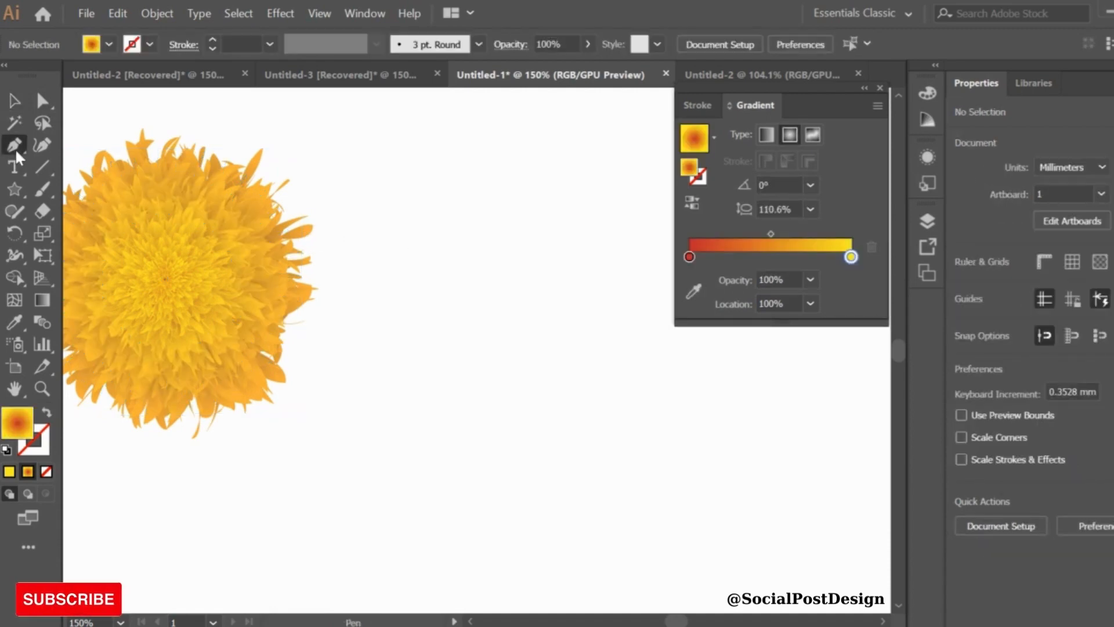
click(108, 45)
click(7, 76)
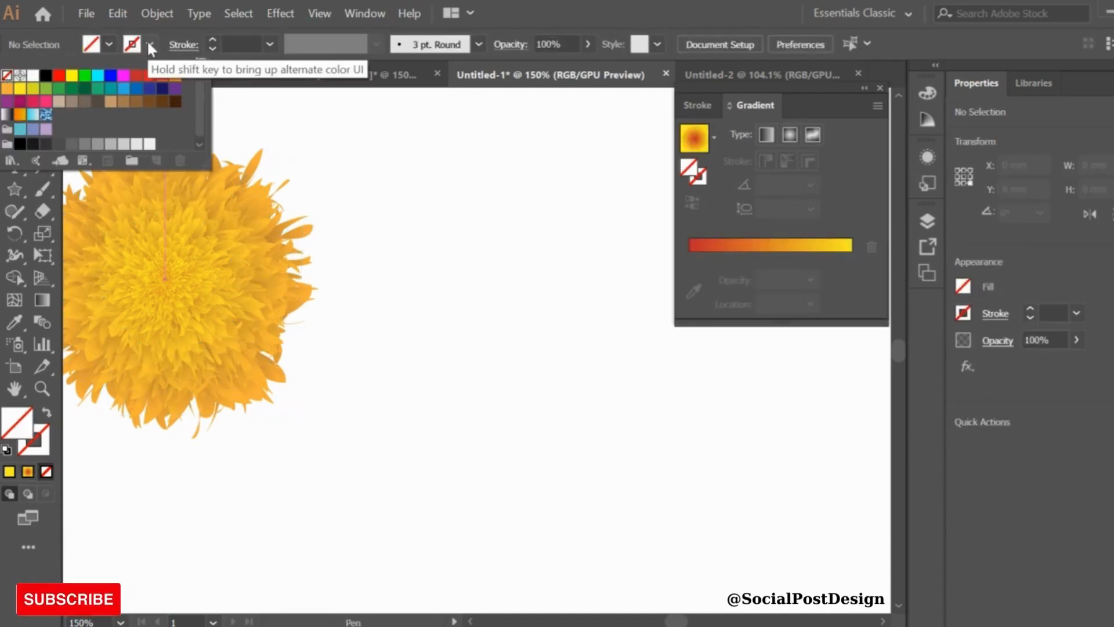
click(150, 45)
click(46, 76)
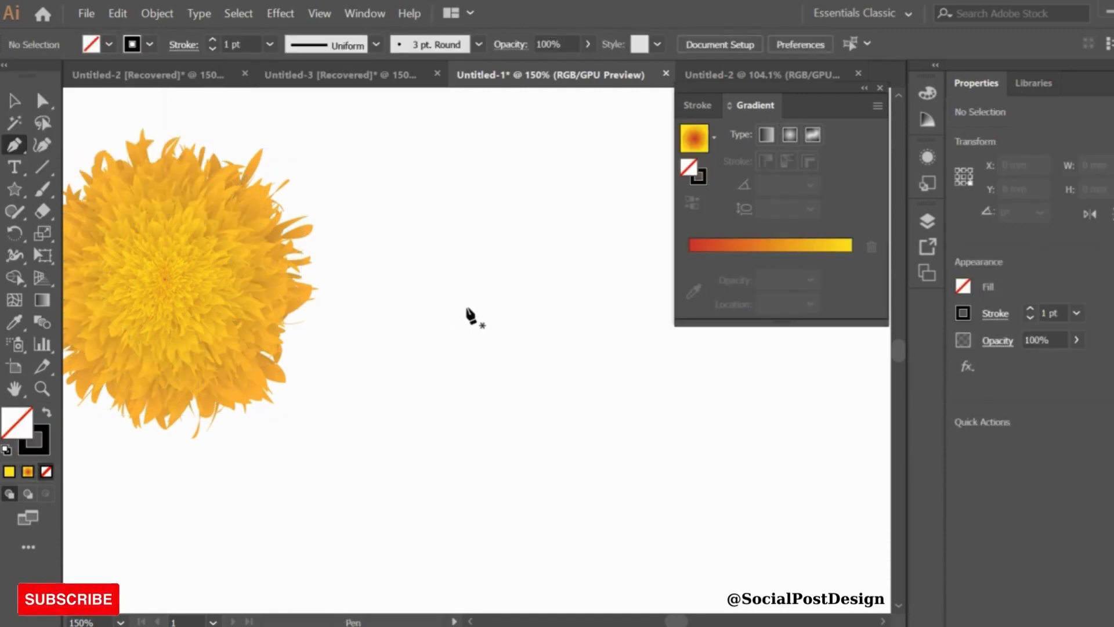
Draw a jagged half-leaf outline about 43 mm tall with a straight spine and zigzag outer edge
click(491, 532)
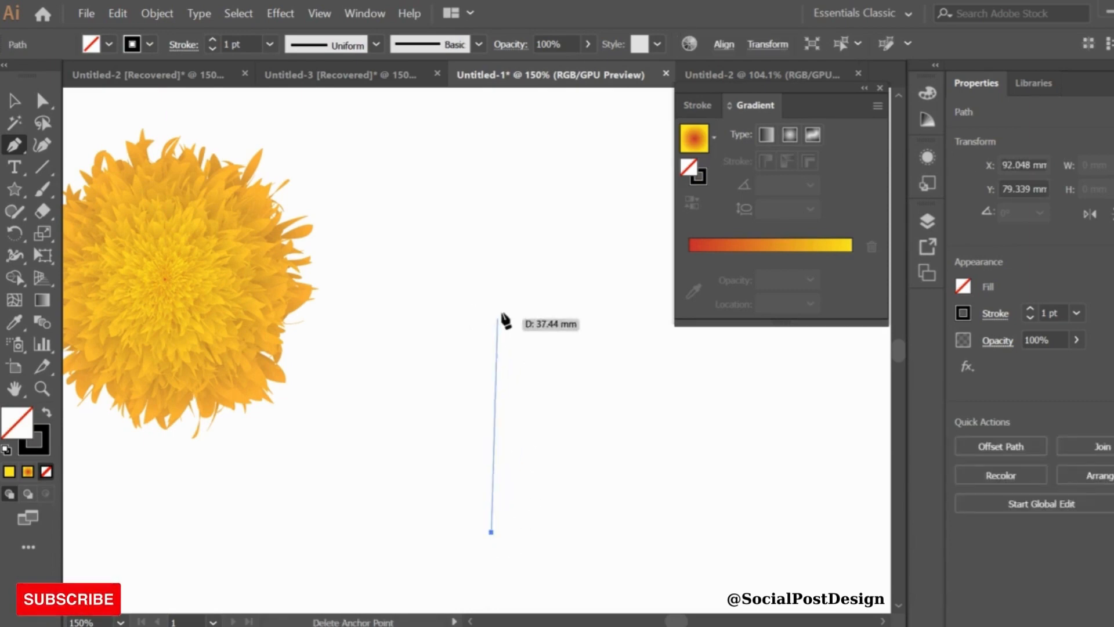
click(489, 283)
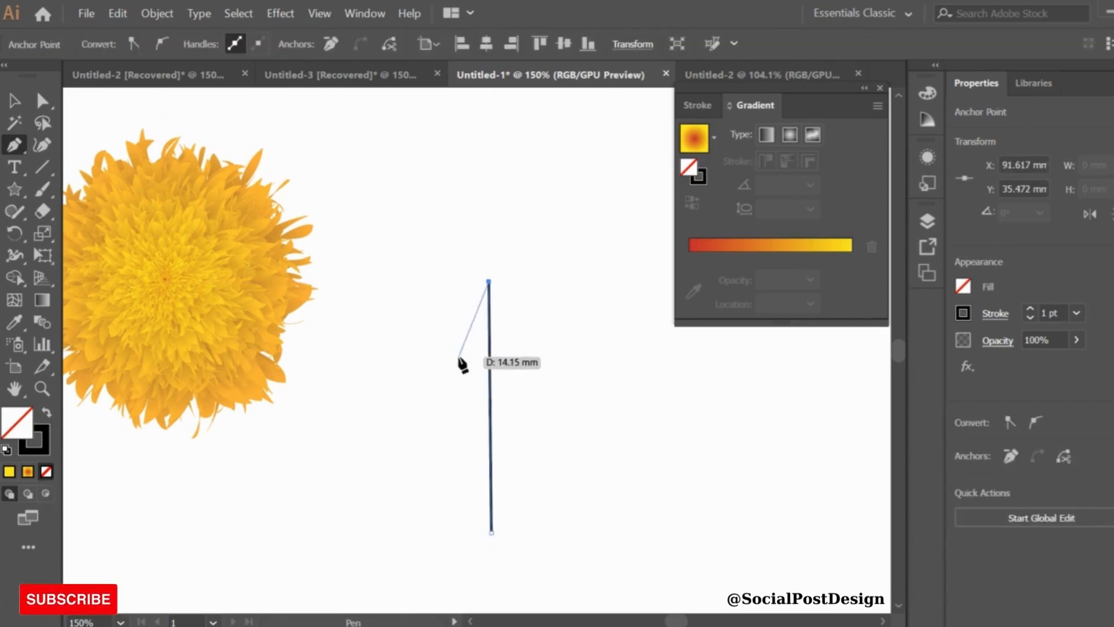
click(459, 356)
click(446, 317)
click(445, 399)
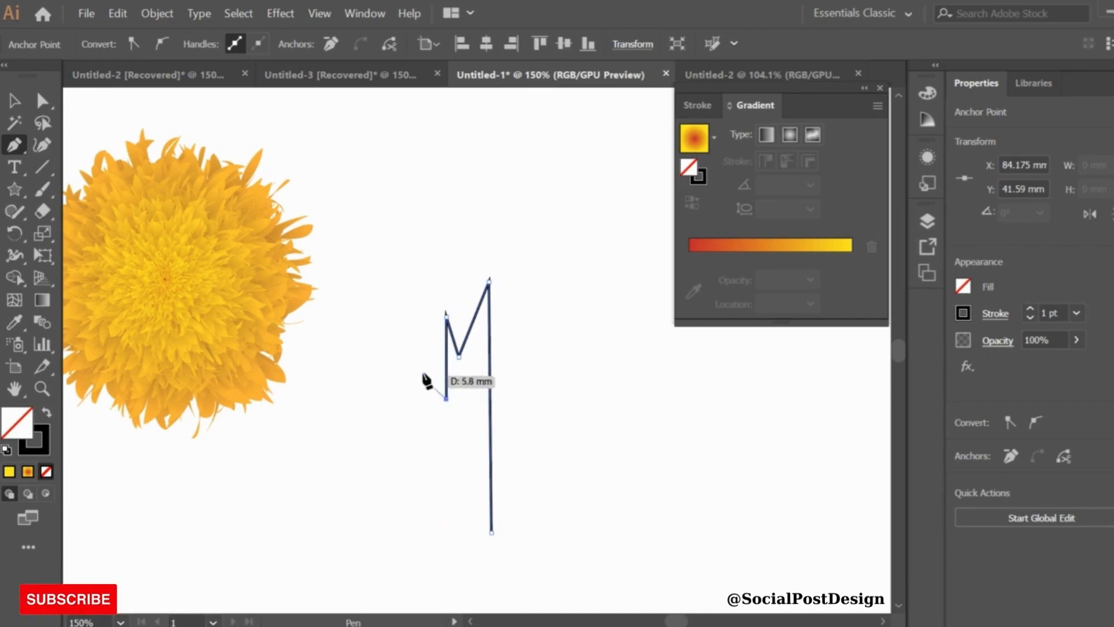
click(426, 355)
click(450, 458)
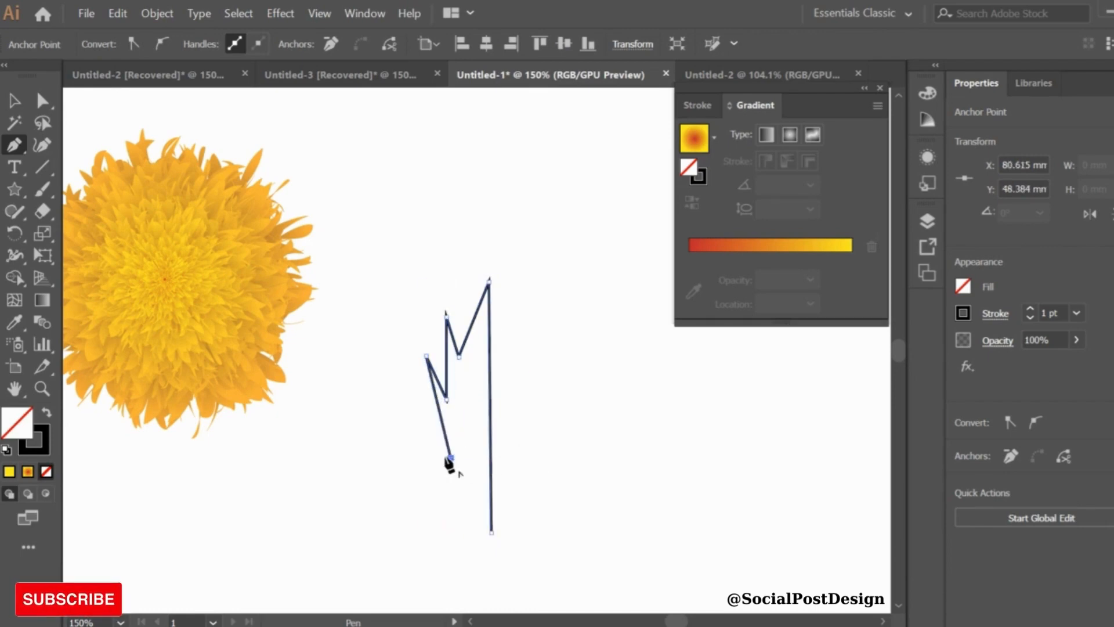
click(422, 428)
click(436, 485)
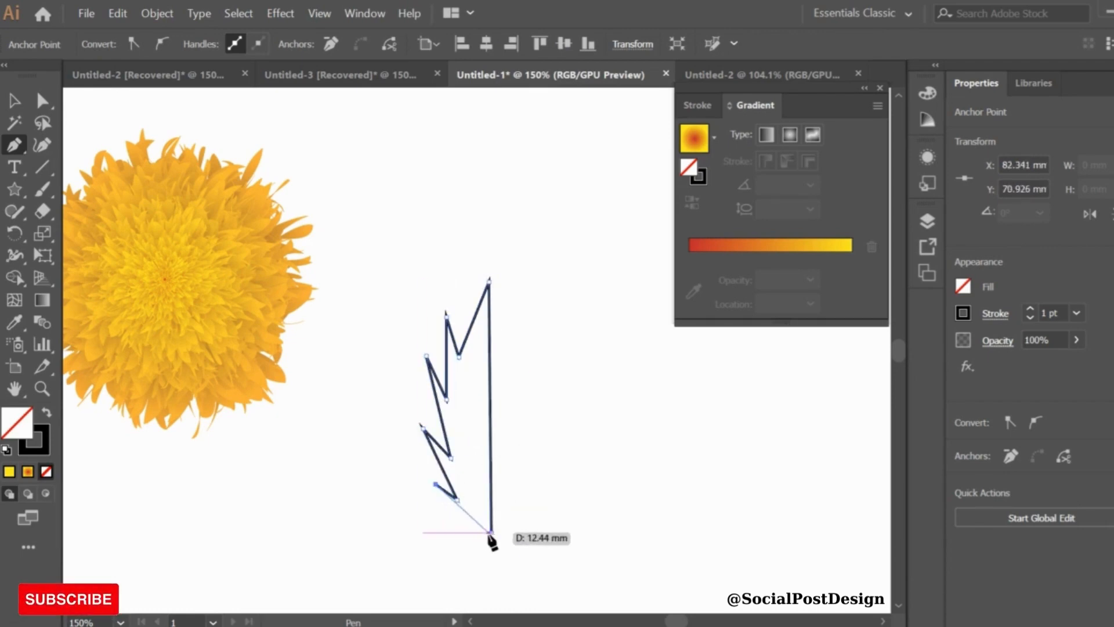
Round the half-leaf's points with the Curvature tool and narrow it to about 6 mm wide
click(41, 144)
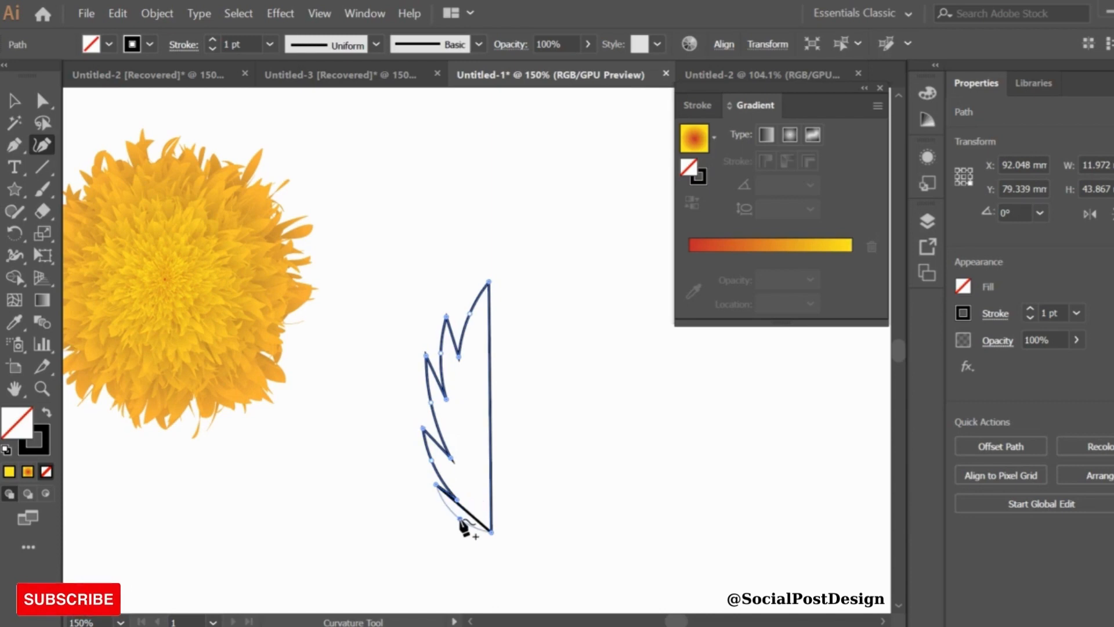
key(v)
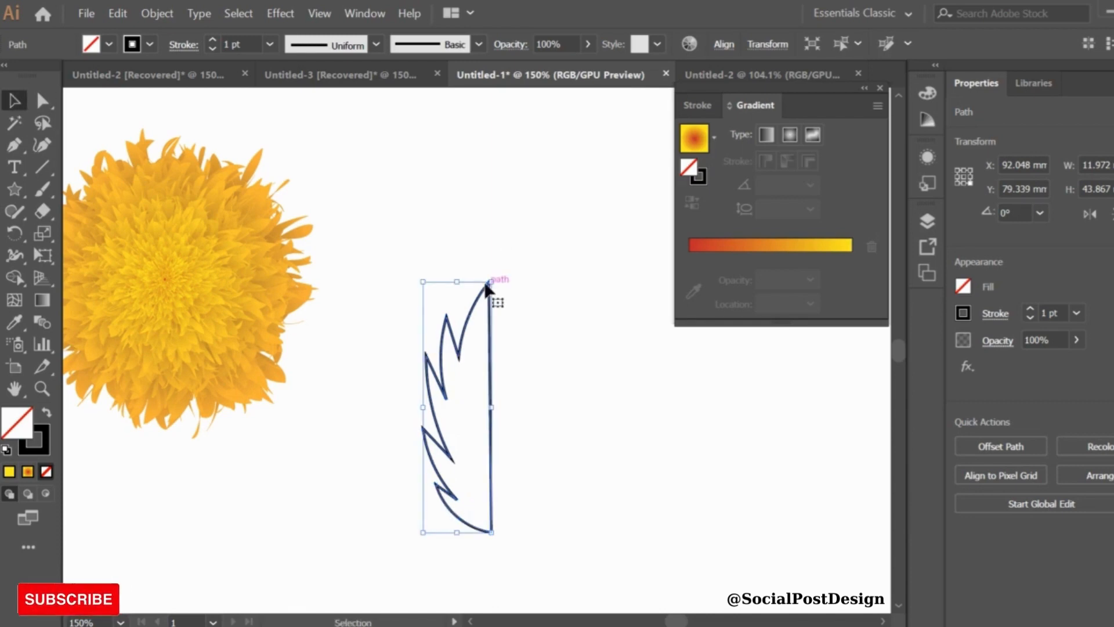
drag(492, 280, 458, 296)
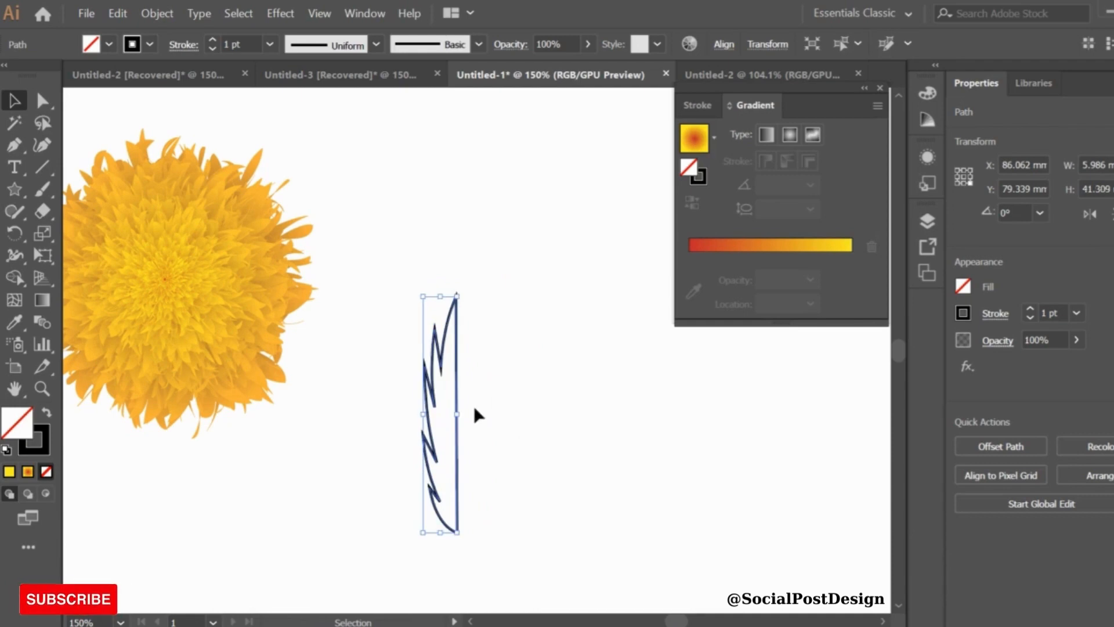
Reflect a vertical copy of the half-leaf
right_click(467, 407)
mouse_move(545, 296)
click(709, 354)
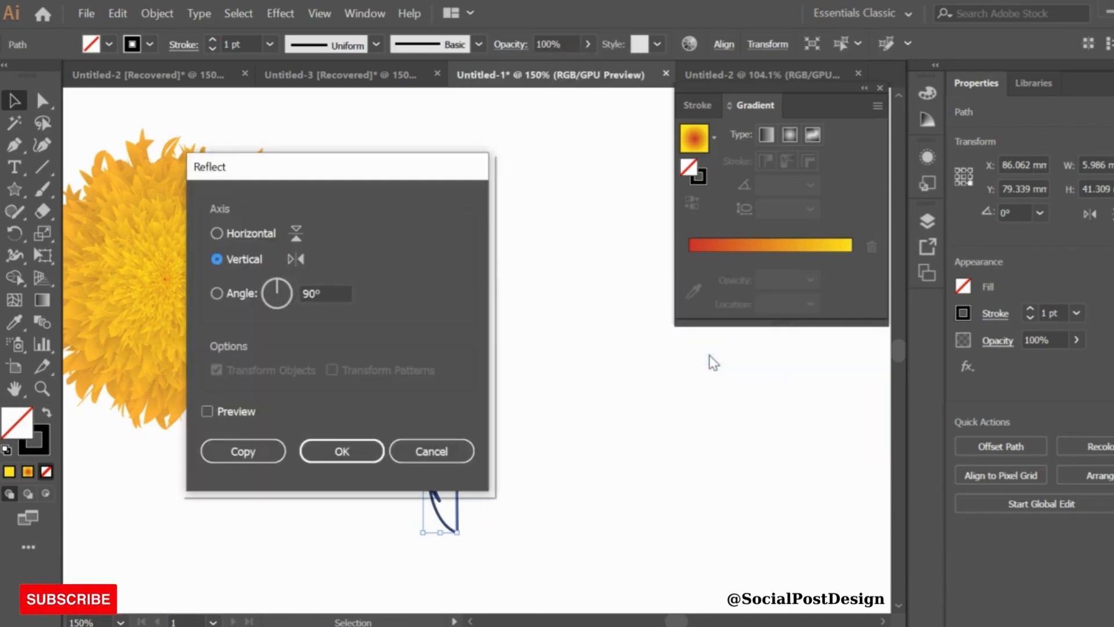
click(242, 451)
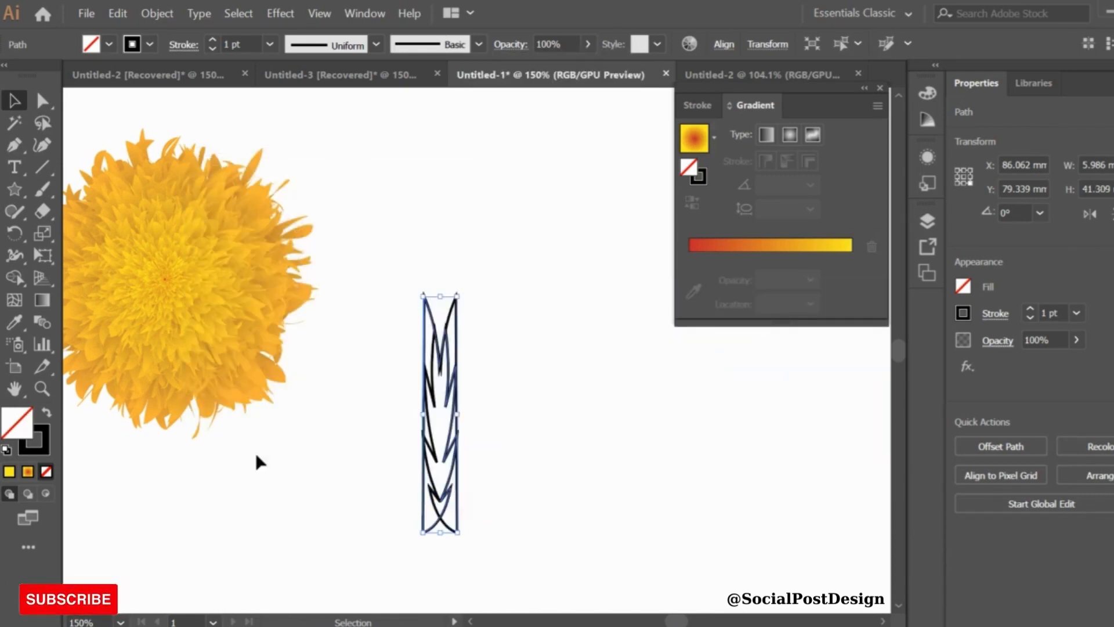
Nudge the reflected copy right so the two halves meet at the spine
key(Right)
key(Right)
key(Right)
key(Right)
key(Right)
key(Right)
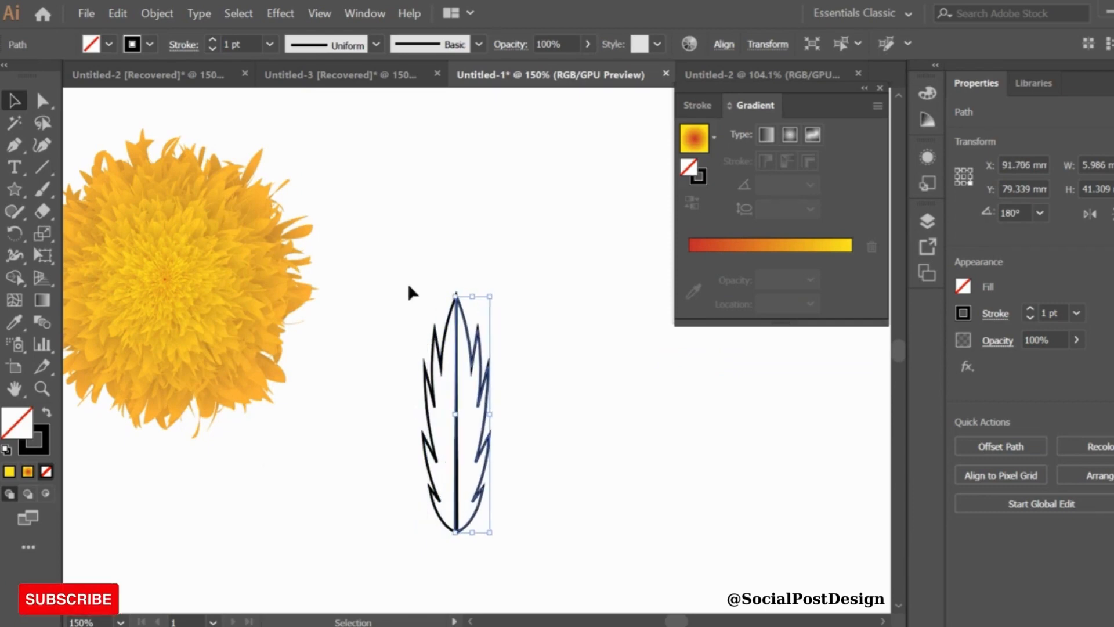
Select both leaf halves and nudge them upward together
drag(407, 283, 533, 566)
key(Up)
key(Up)
key(Up)
key(Up)
key(Up)
key(Up)
key(Up)
key(Up)
key(Up)
key(Up)
key(Up)
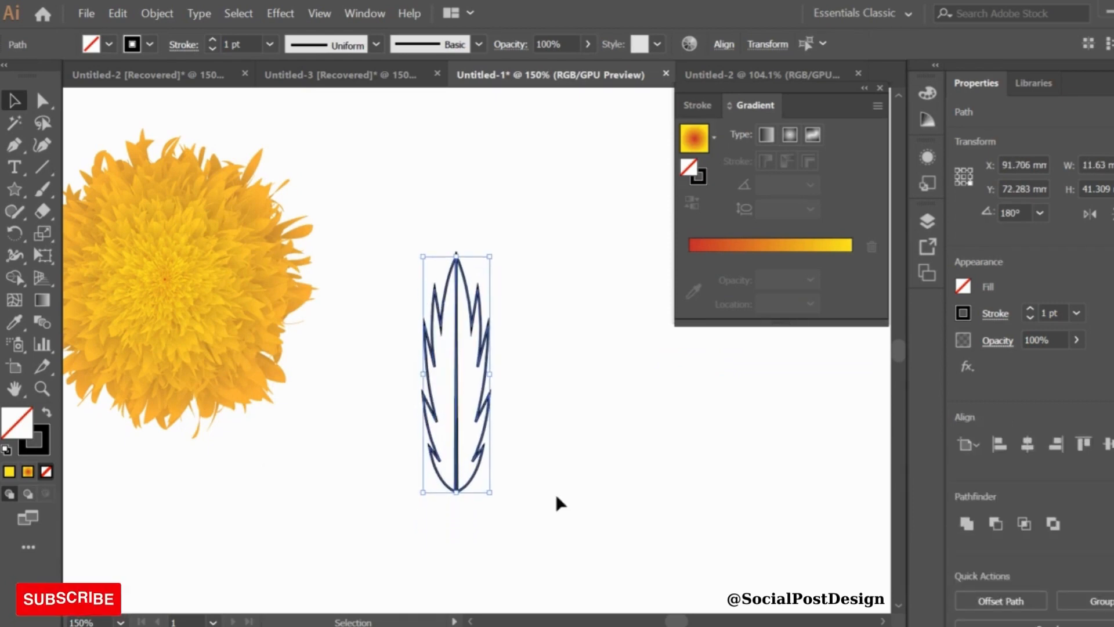
Fill the left leaf half with green
click(339, 200)
click(434, 352)
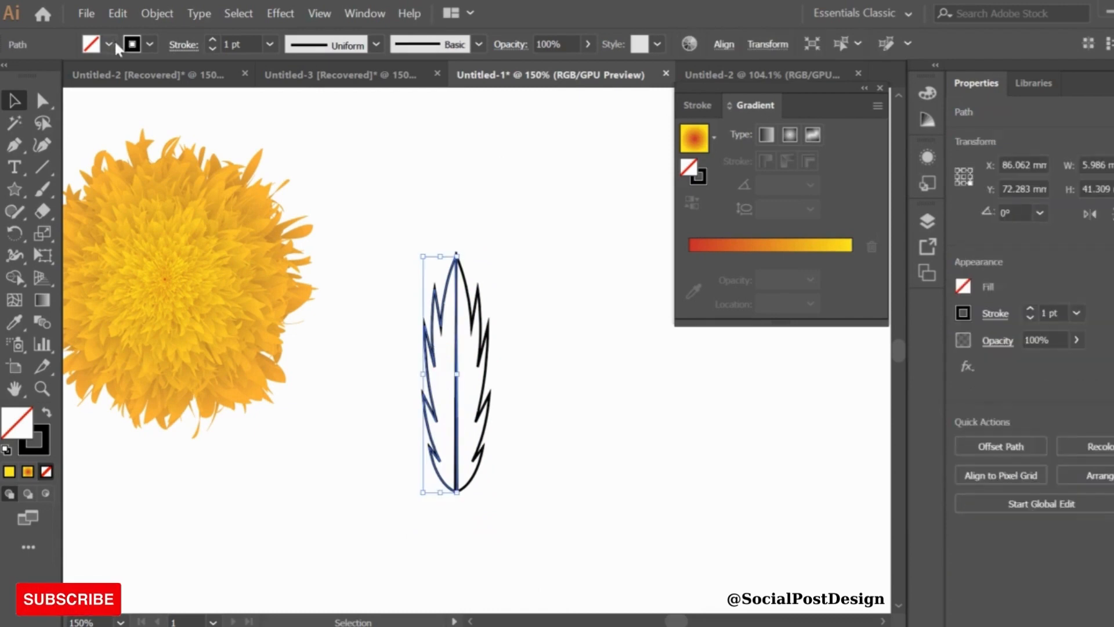
click(111, 45)
click(72, 95)
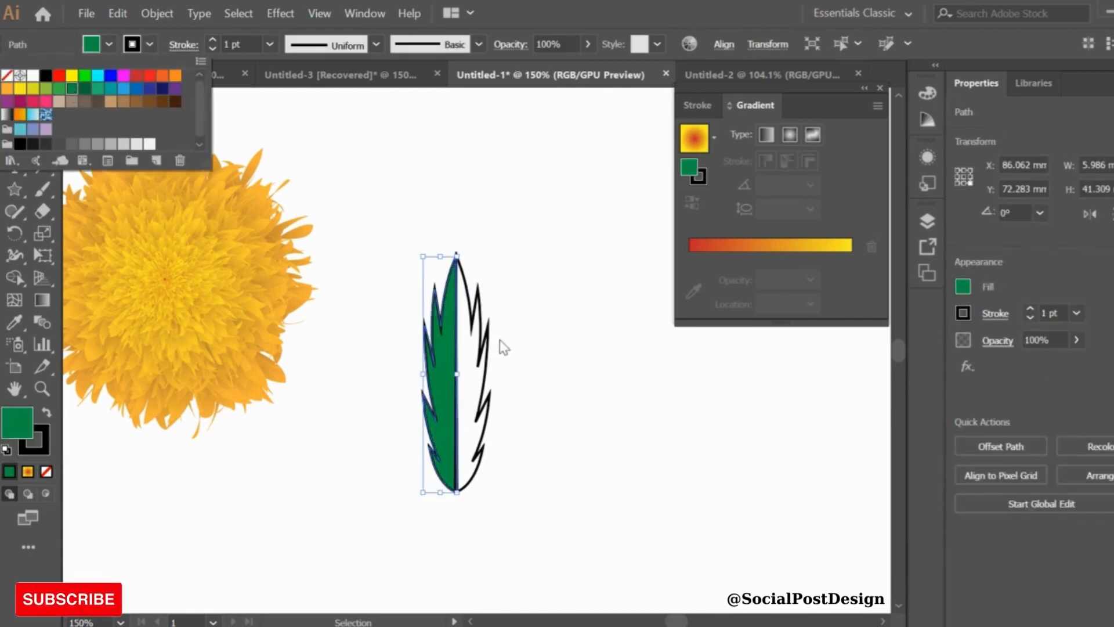
Fill the right leaf half with a darker green
click(486, 342)
click(149, 44)
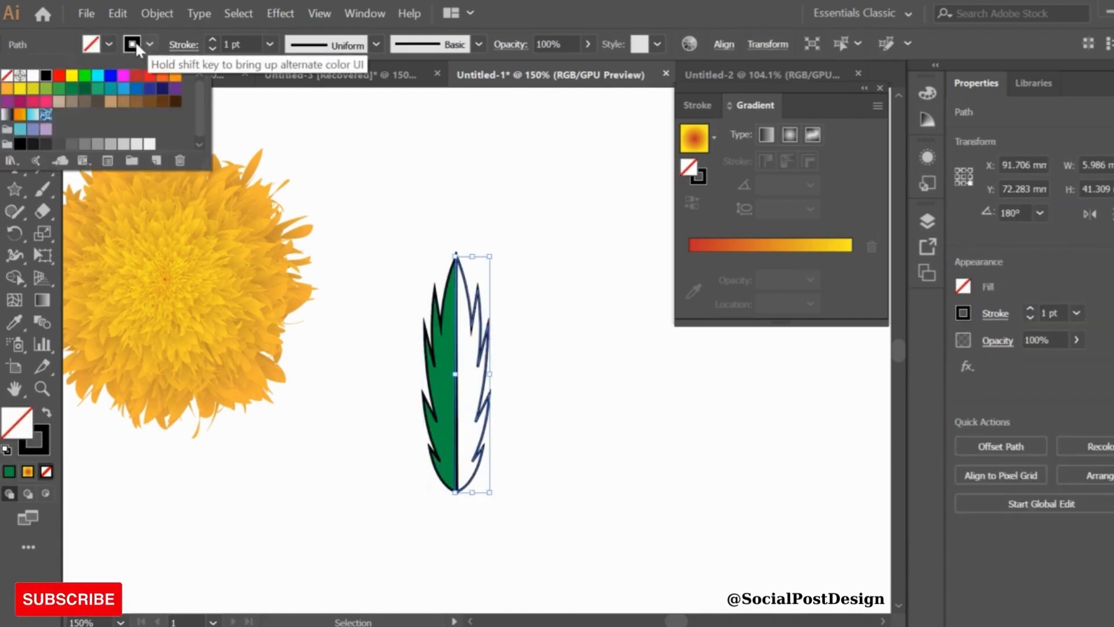
click(109, 46)
click(73, 95)
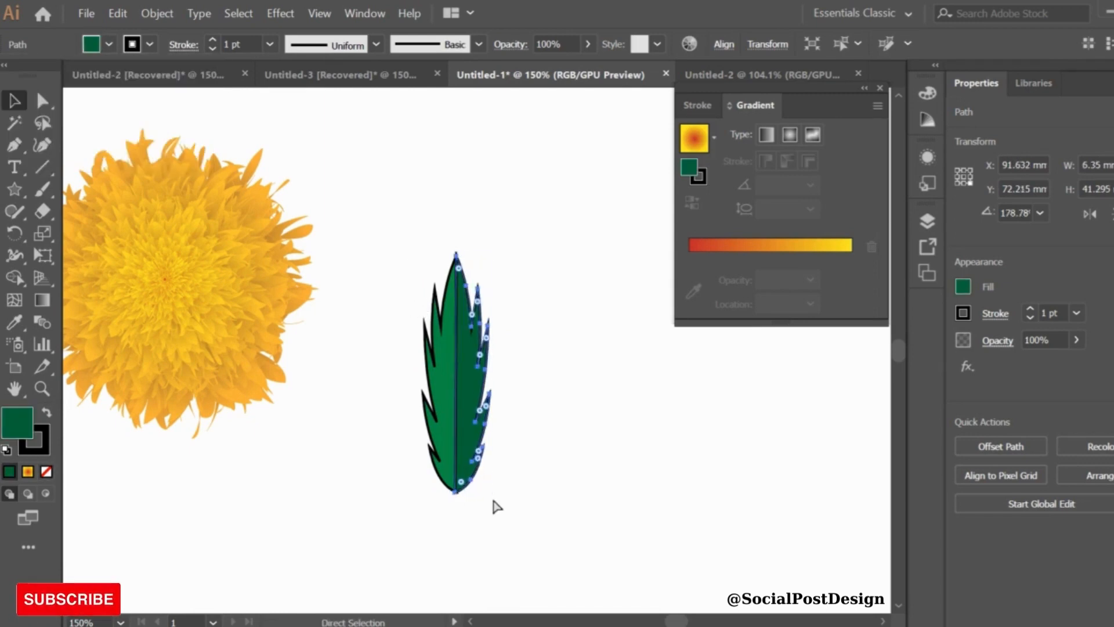
Select both leaf halves and remove their stroke
drag(500, 507, 388, 269)
click(149, 44)
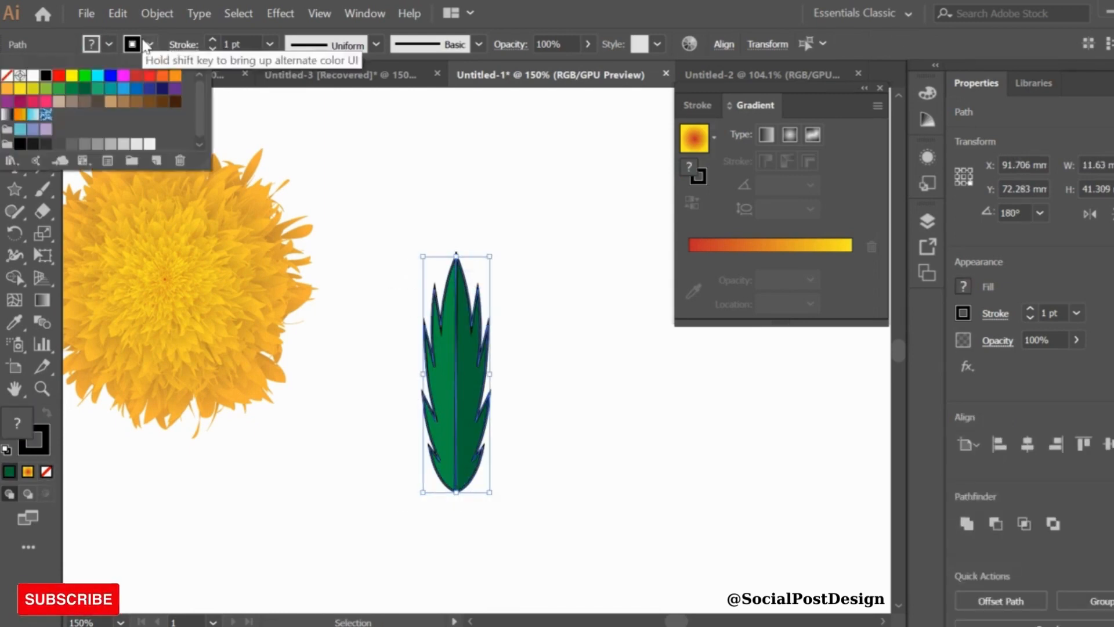
click(45, 75)
click(382, 244)
Draw a small stem rectangle, about 1.4 by 7.6 mm, at the leaf's base and send it behind
key(m)
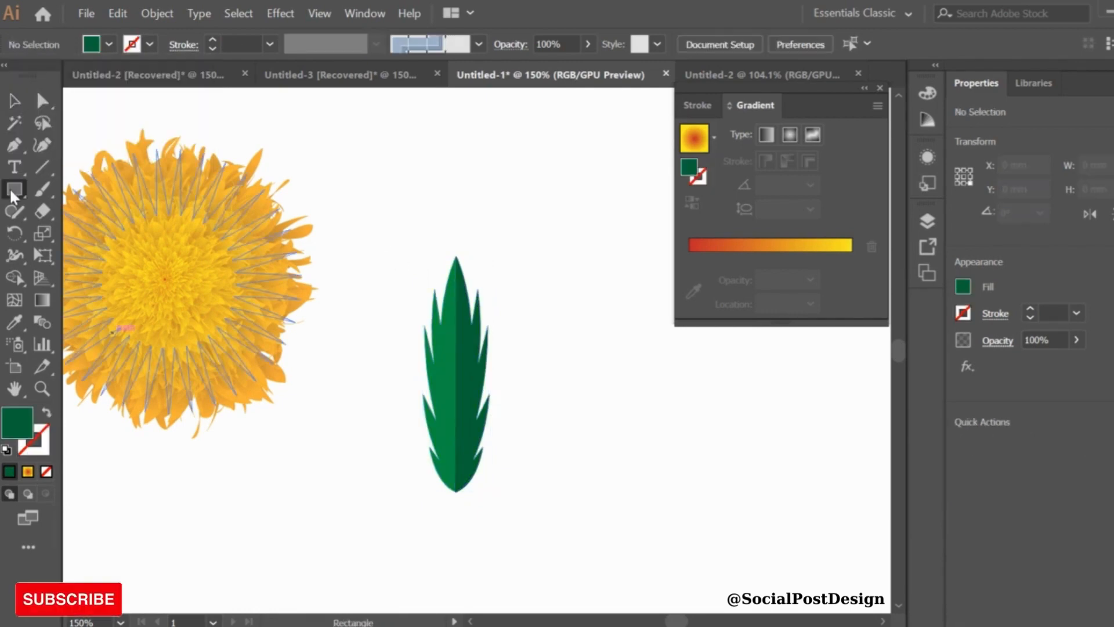
mouse_move(351, 167)
mouse_down()
mouse_move(414, 400)
mouse_move(457, 493)
mouse_up()
click(13, 100)
right_click(445, 419)
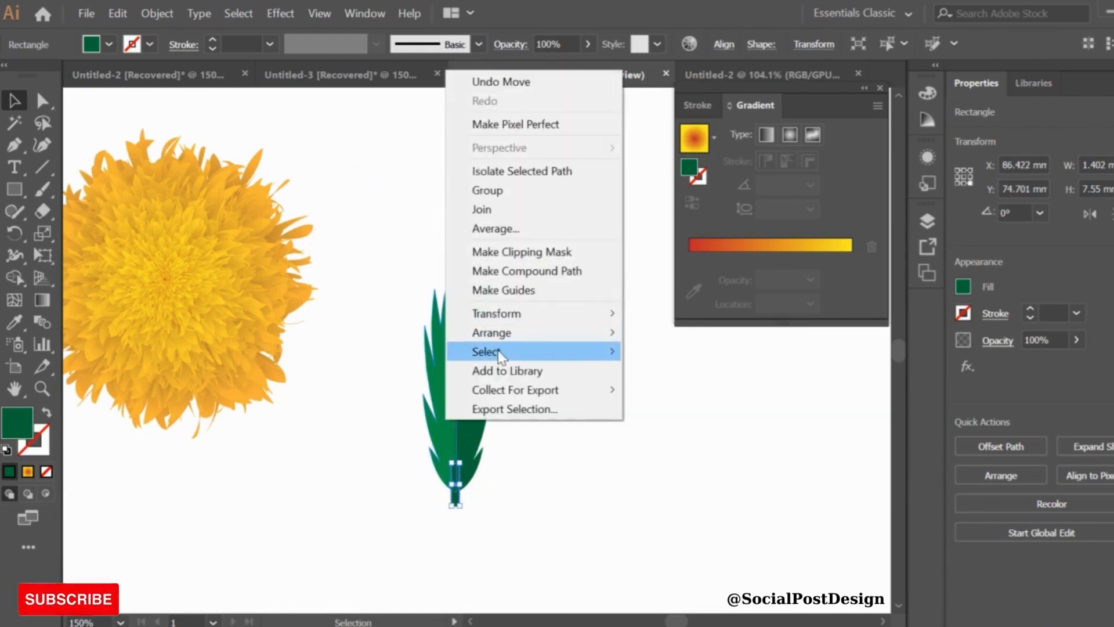
mouse_move(500, 344)
click(699, 390)
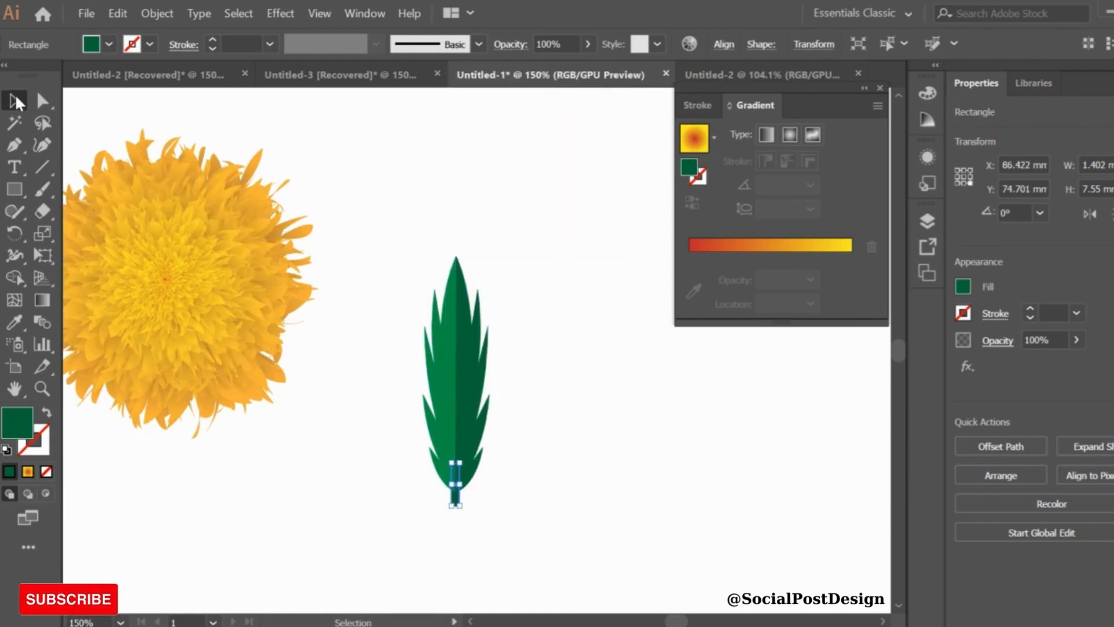
Group the two leaf halves and the stem together
drag(405, 253, 520, 545)
click(516, 538)
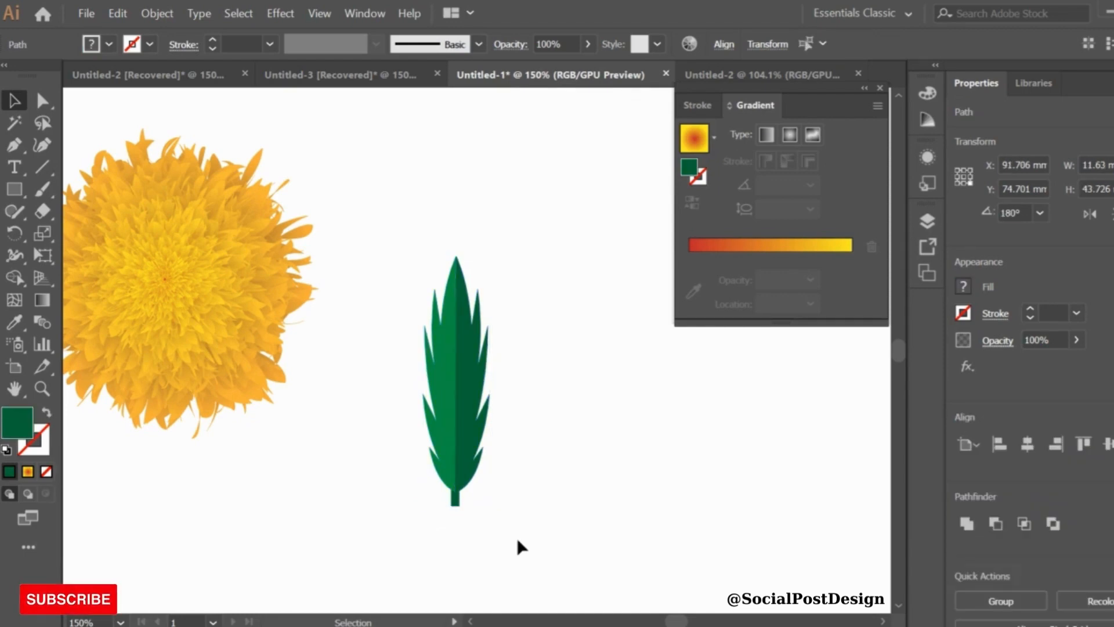
click(459, 500)
drag(403, 274, 545, 540)
right_click(545, 540)
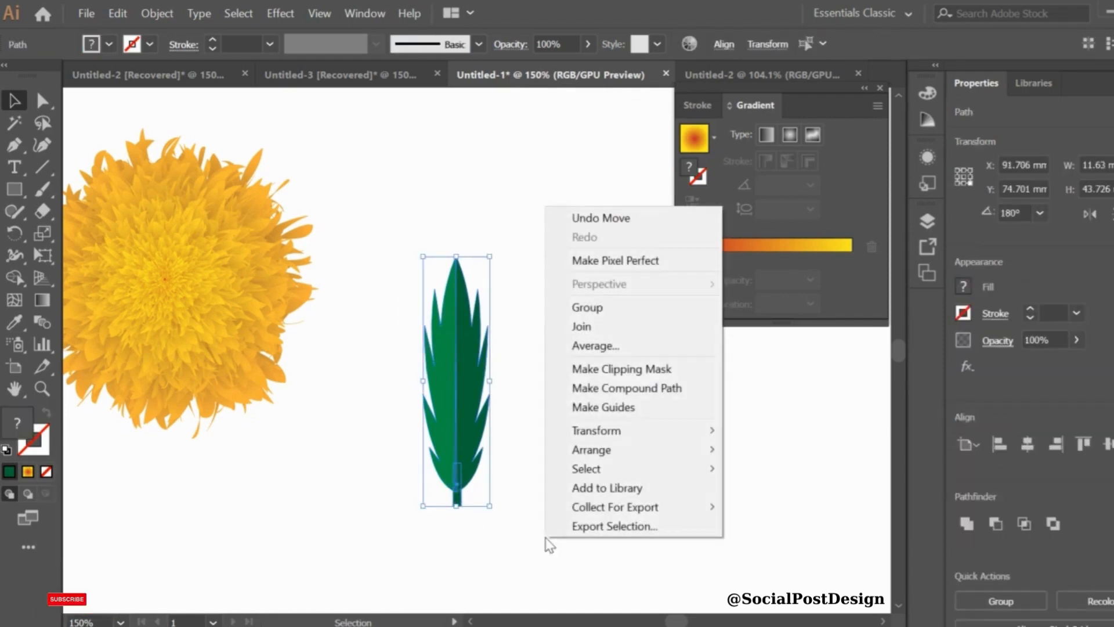
click(606, 307)
click(499, 279)
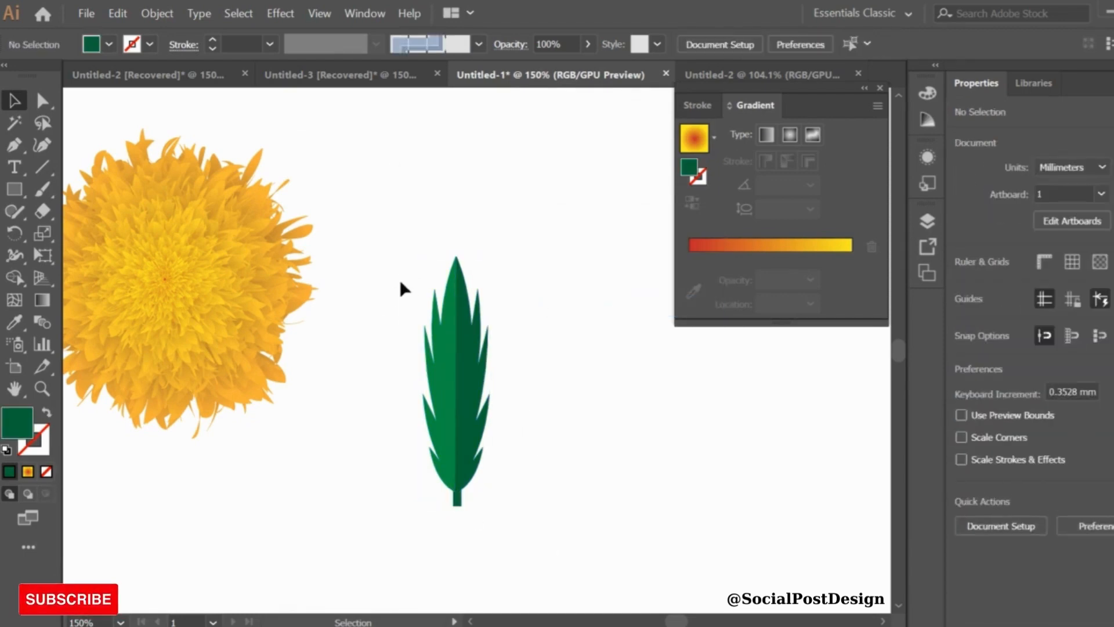
Open the Brushes panel and create a new Art Brush from the grouped leaf
click(441, 302)
click(365, 13)
click(471, 291)
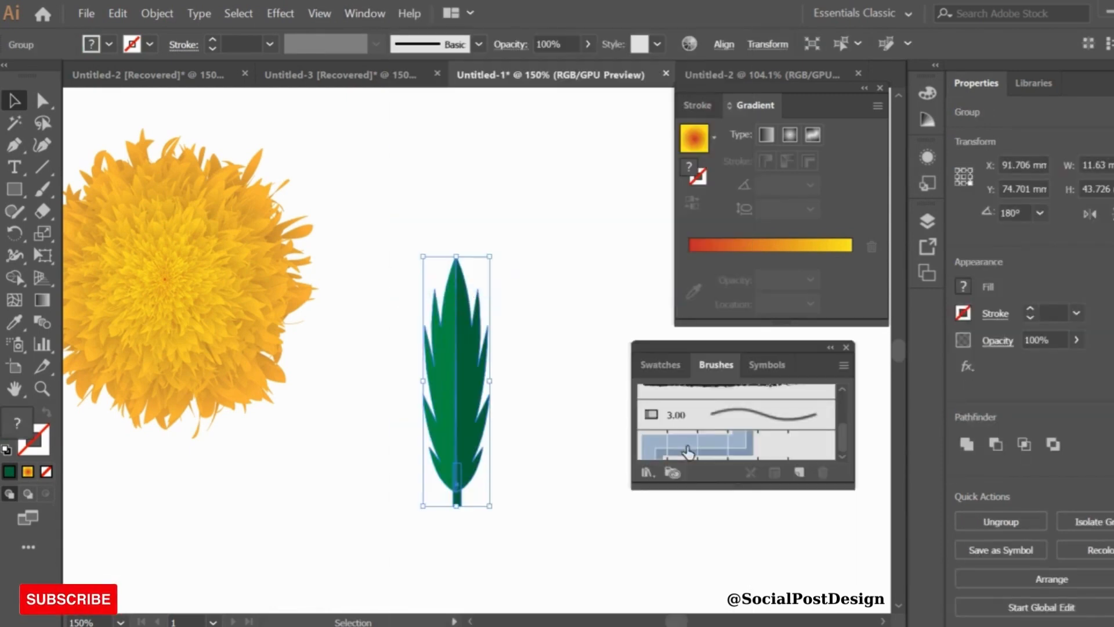
click(799, 474)
click(514, 368)
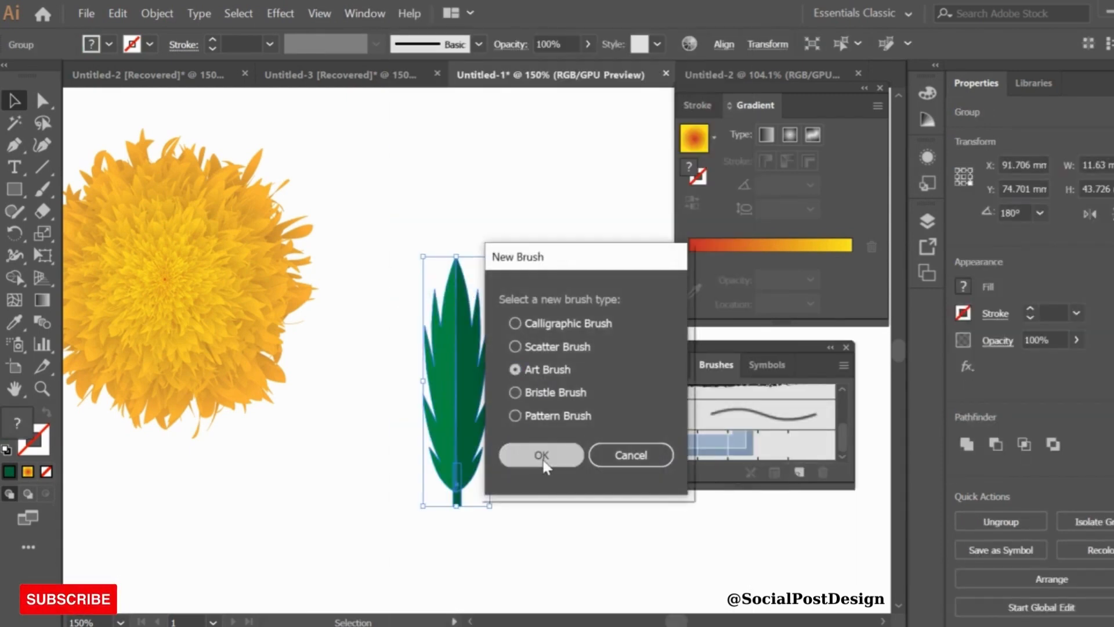
click(541, 455)
Set the art brush to Scale Proportionally with upward direction and Tints and Shades colorization
click(662, 314)
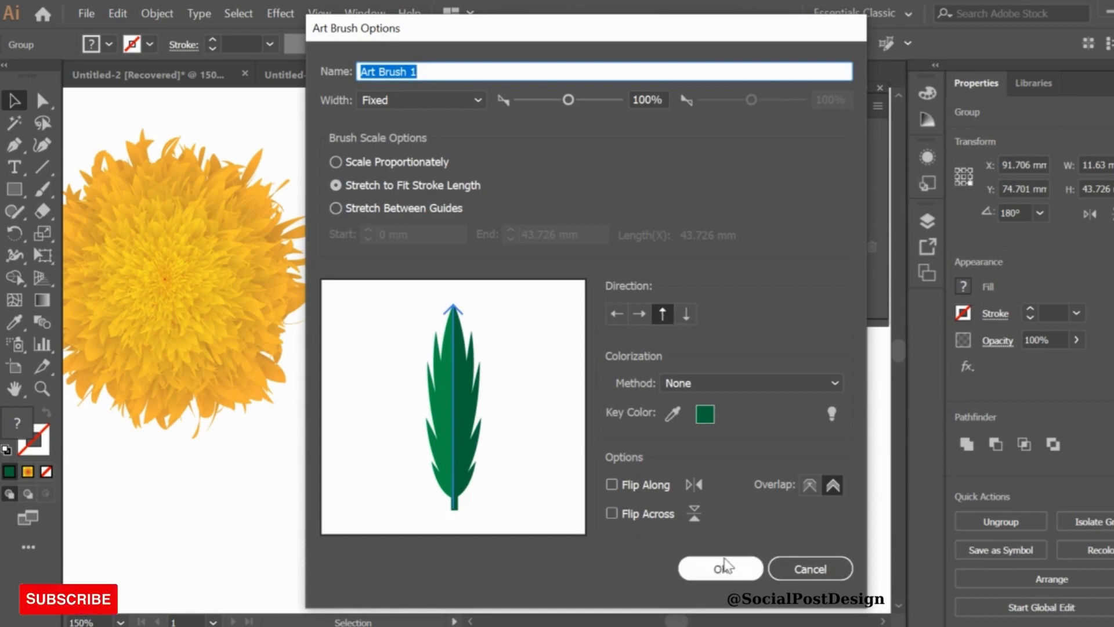
click(335, 162)
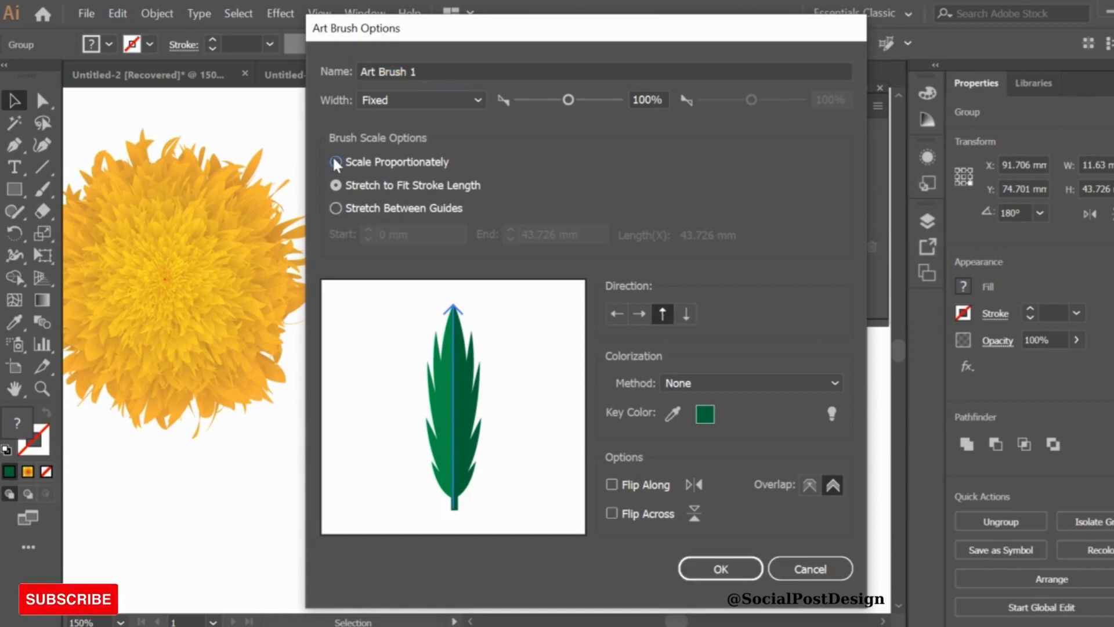
click(831, 384)
click(744, 439)
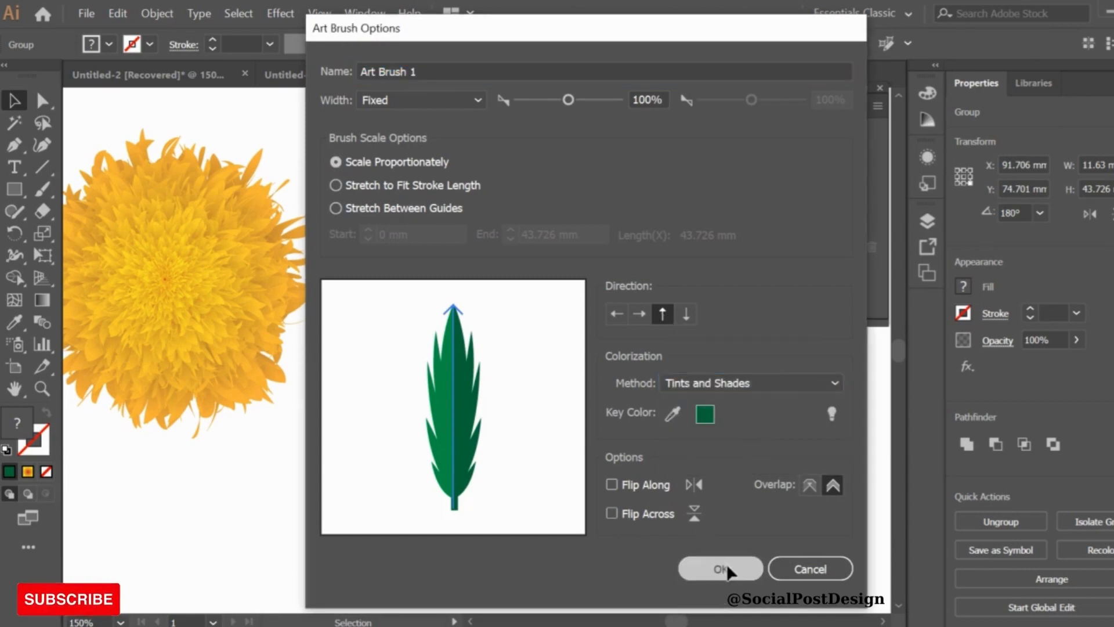
click(727, 566)
Paint three test leaf strokes with the Paintbrush using the new leaf brush
click(48, 191)
drag(397, 214, 514, 139)
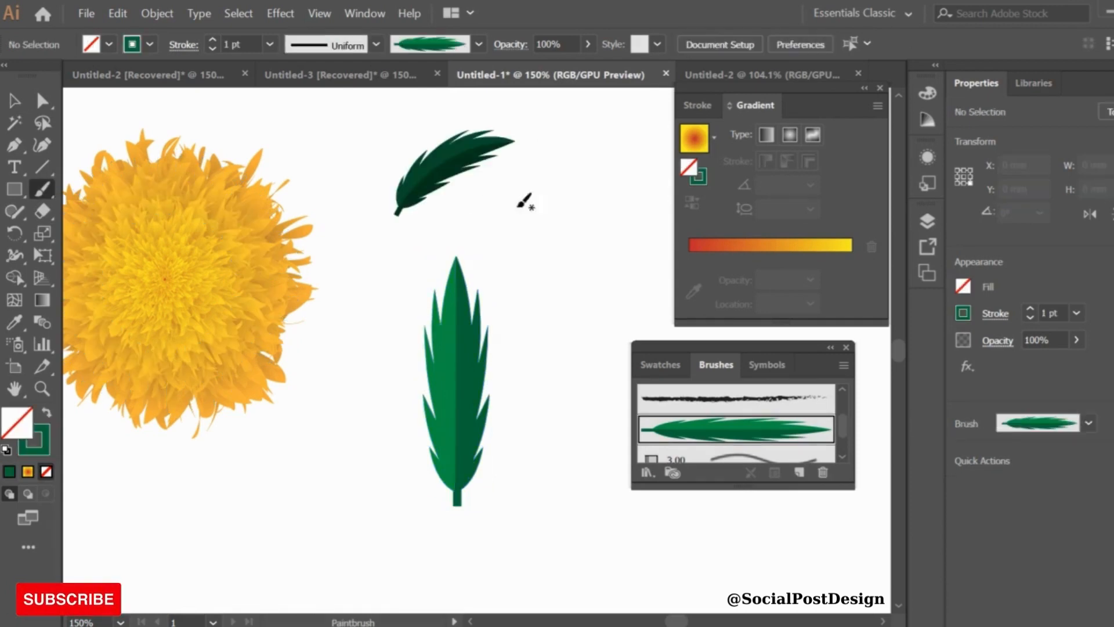
drag(505, 273, 592, 186)
drag(359, 355, 380, 211)
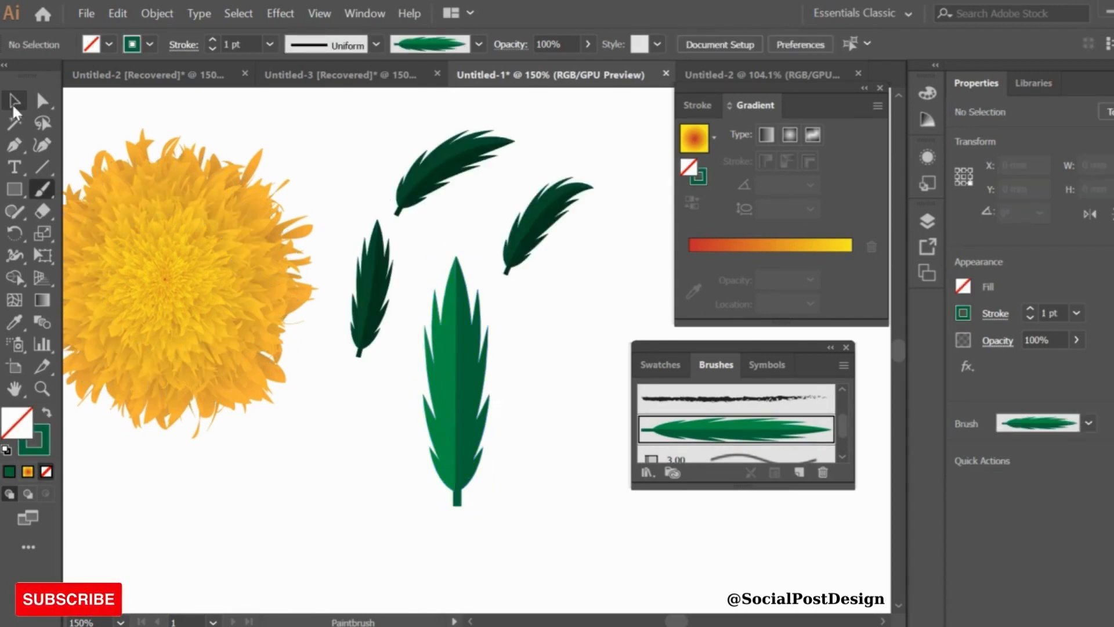
Delete the test strokes and original leaf, and close the Brushes panel
click(14, 103)
drag(323, 149, 549, 516)
key(Delete)
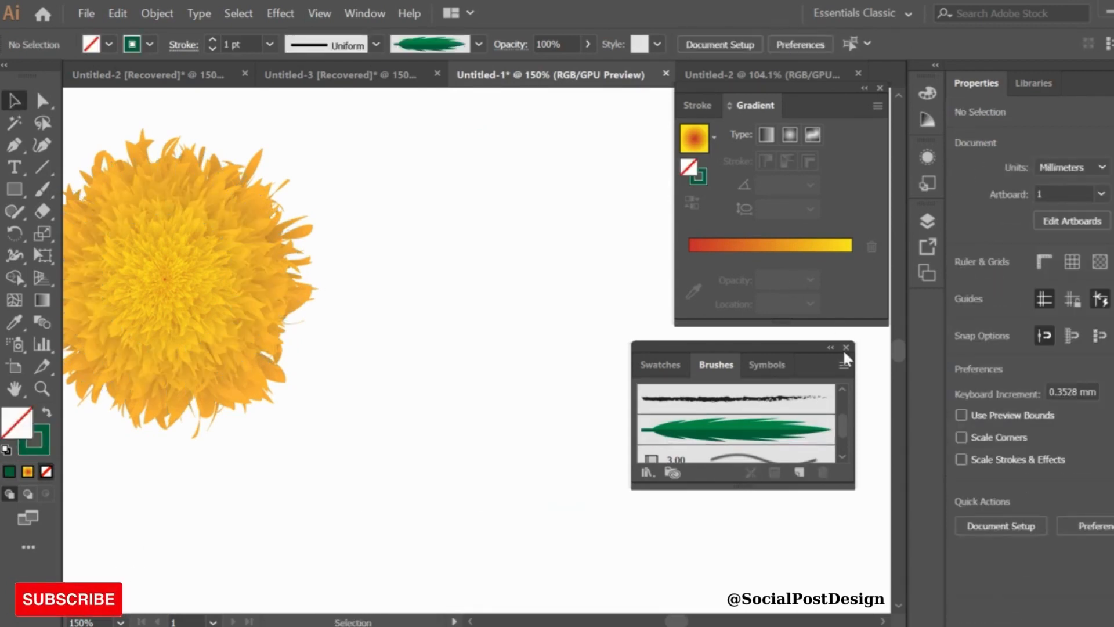
click(845, 347)
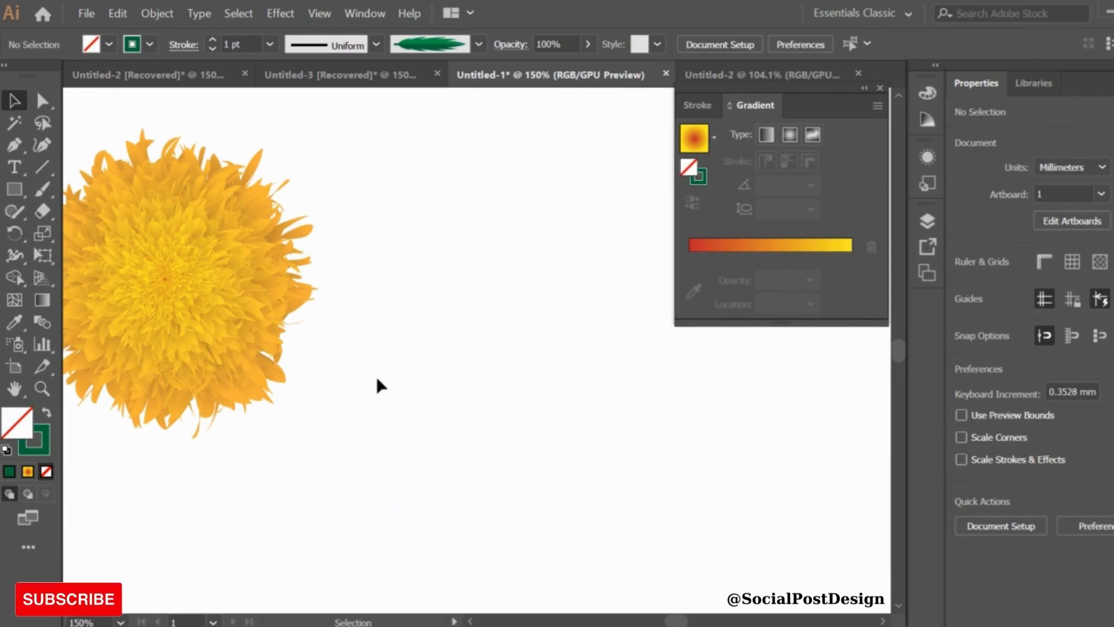
Draw a wavy vertical stem path with the Curvature tool beside the flower
click(42, 145)
click(413, 524)
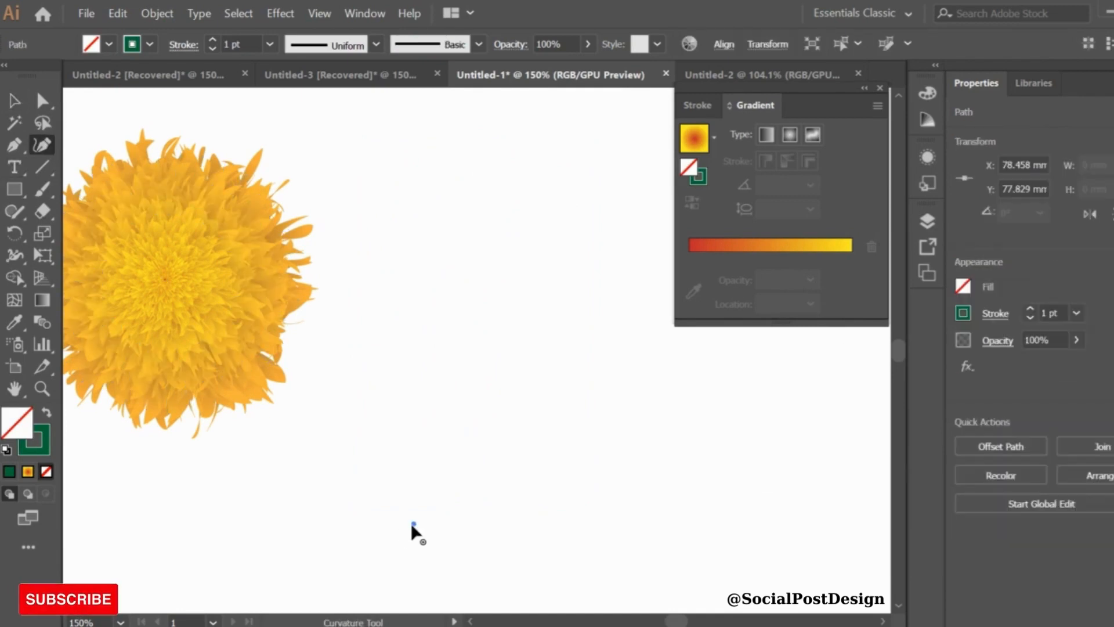
click(513, 454)
click(470, 347)
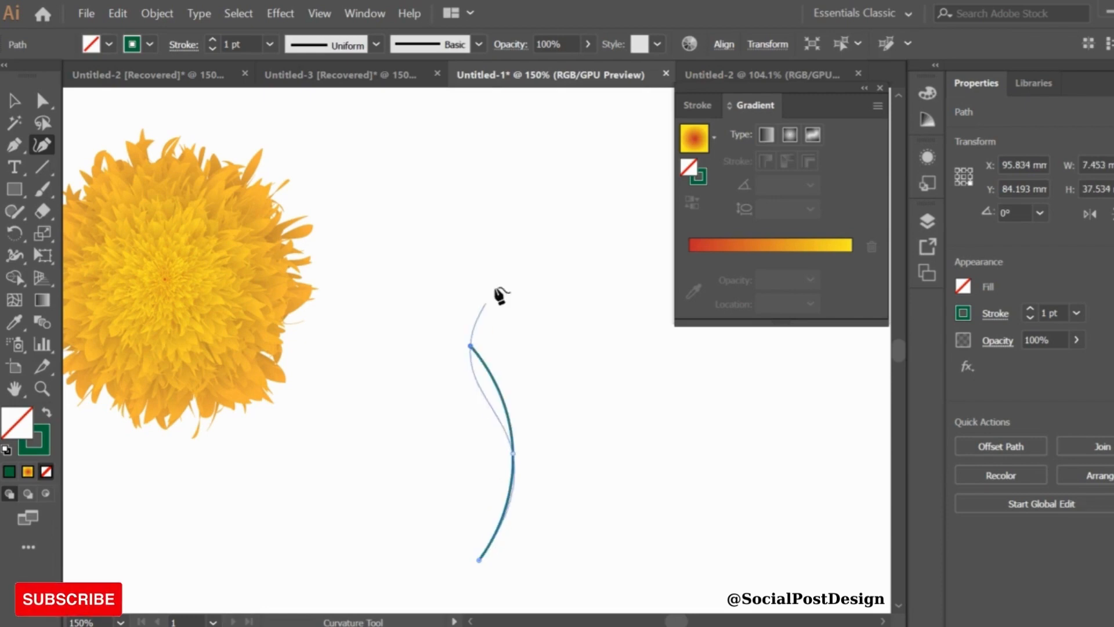
click(502, 204)
click(15, 100)
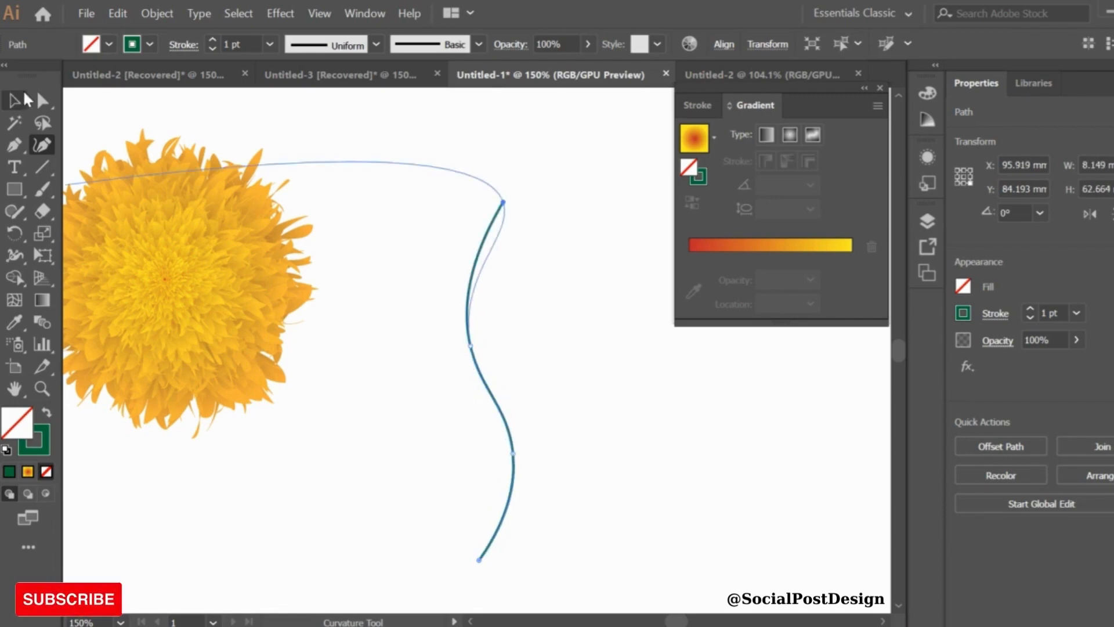
Set the stem's stroke weight to 5 pt
click(270, 45)
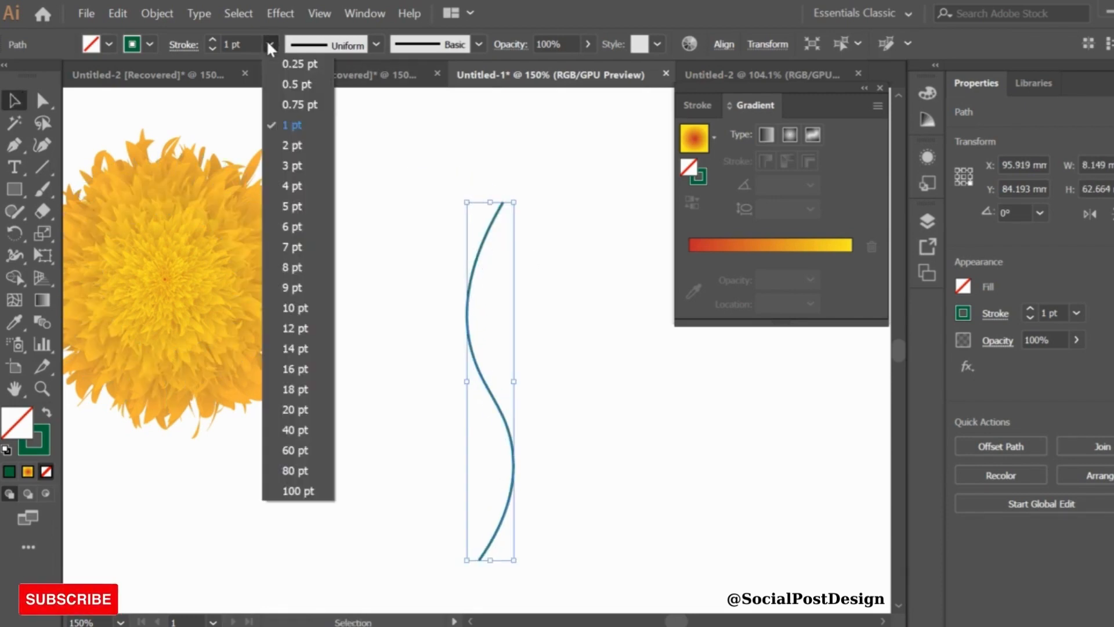
click(289, 187)
click(270, 45)
click(291, 205)
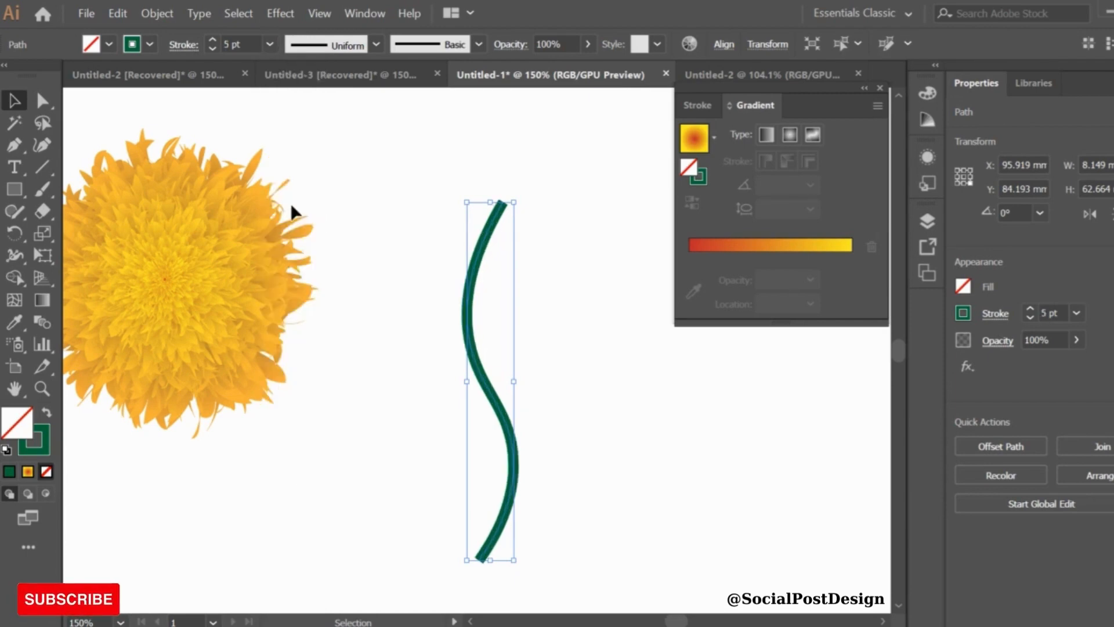
Widen the top end of the stem with the Width tool into a bud-like cap
click(15, 255)
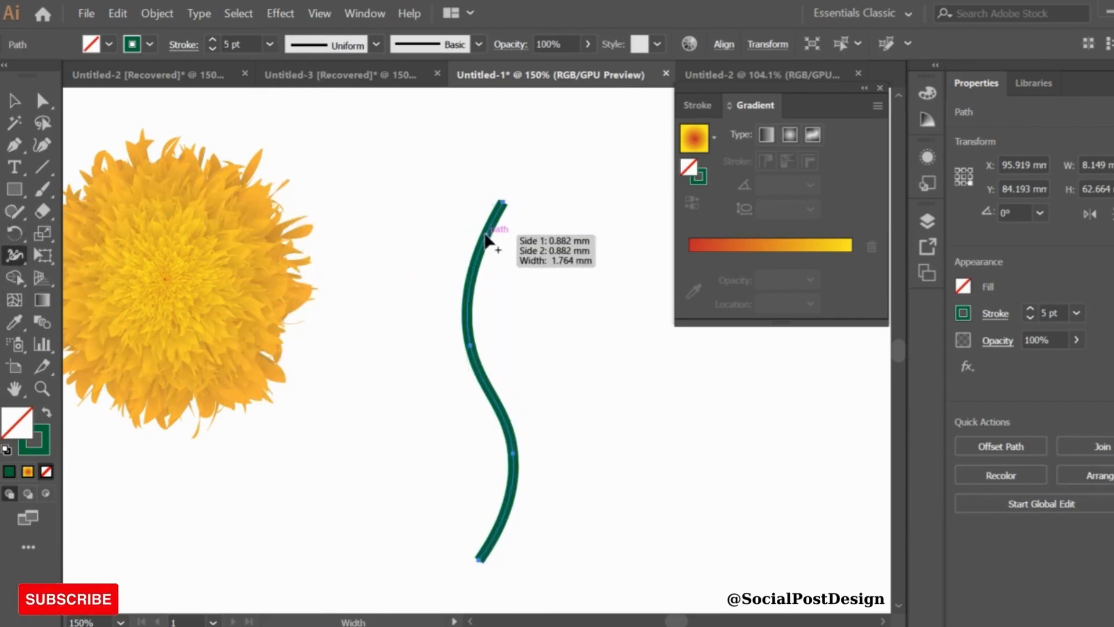
drag(494, 245, 481, 260)
drag(507, 204, 515, 210)
key(v)
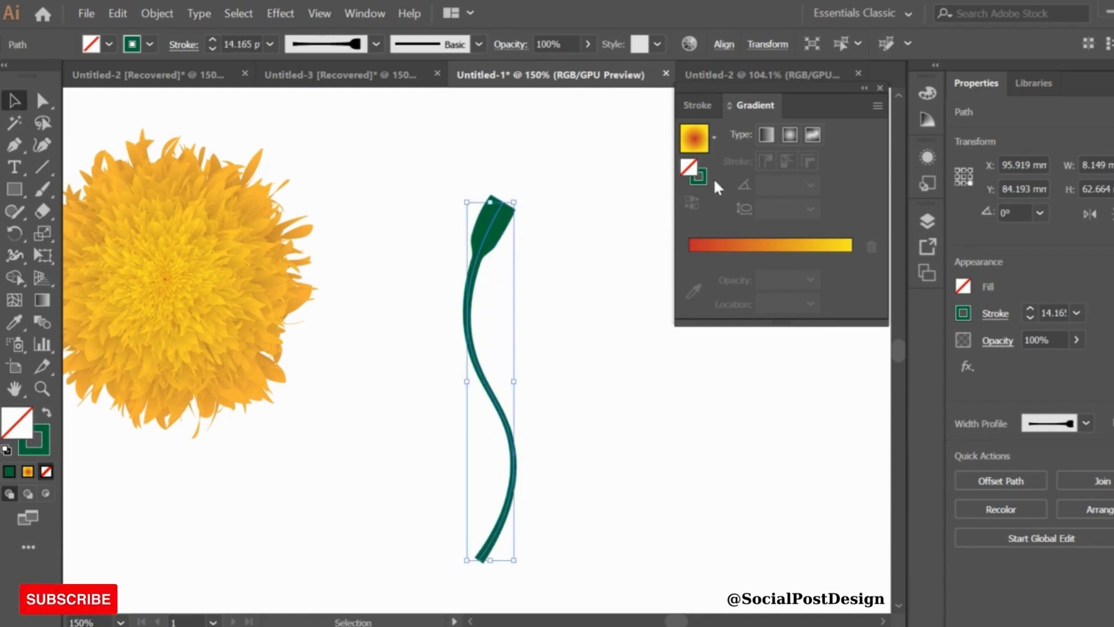
Apply the White, Black gradient to the stem's stroke and change its starting stop to green
click(714, 137)
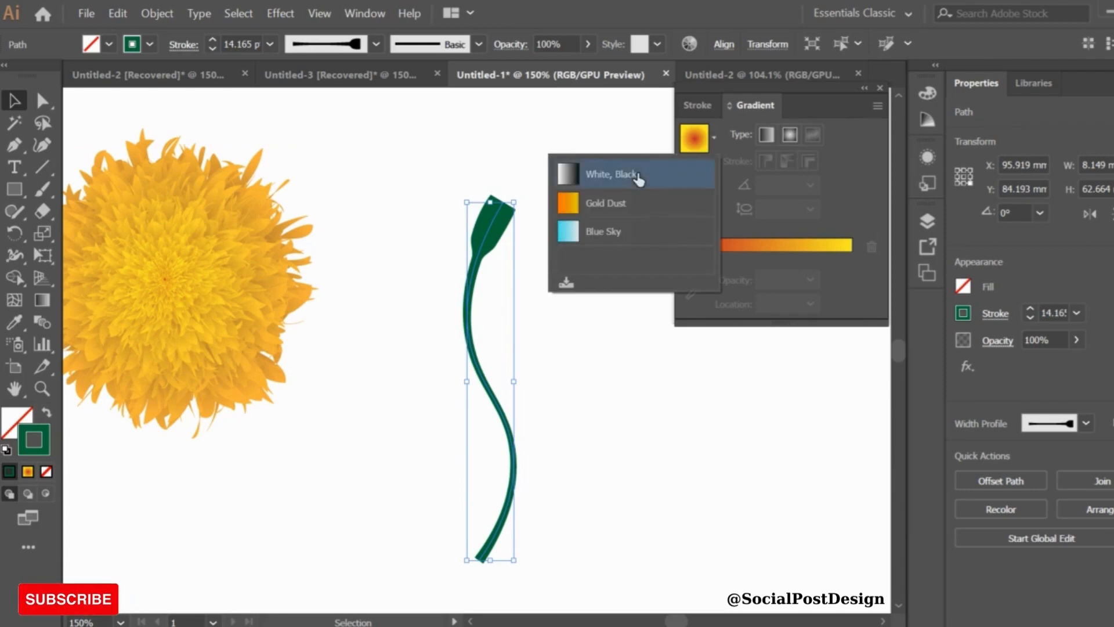
click(598, 174)
click(689, 278)
double_click(689, 279)
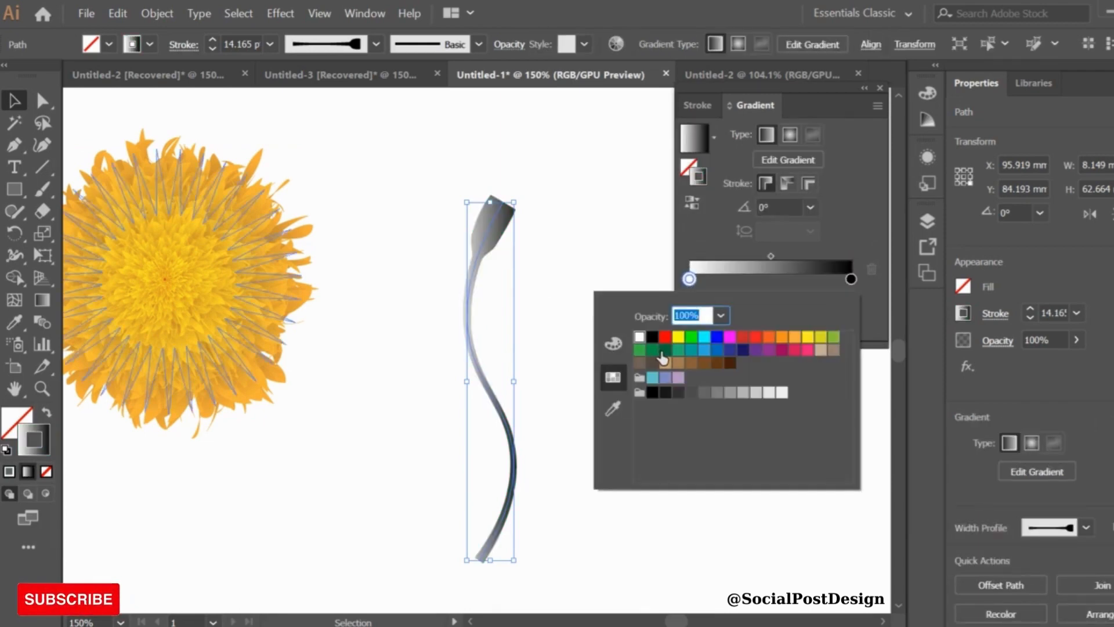
click(692, 339)
click(810, 288)
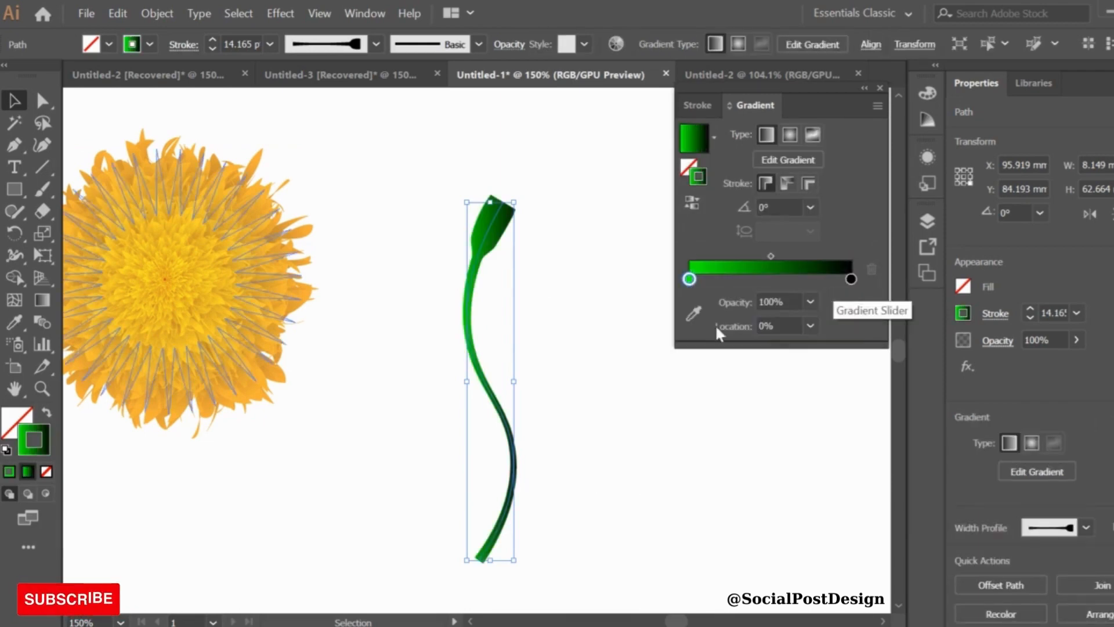
Select the stem, copy it, and paste a duplicate in front
click(433, 217)
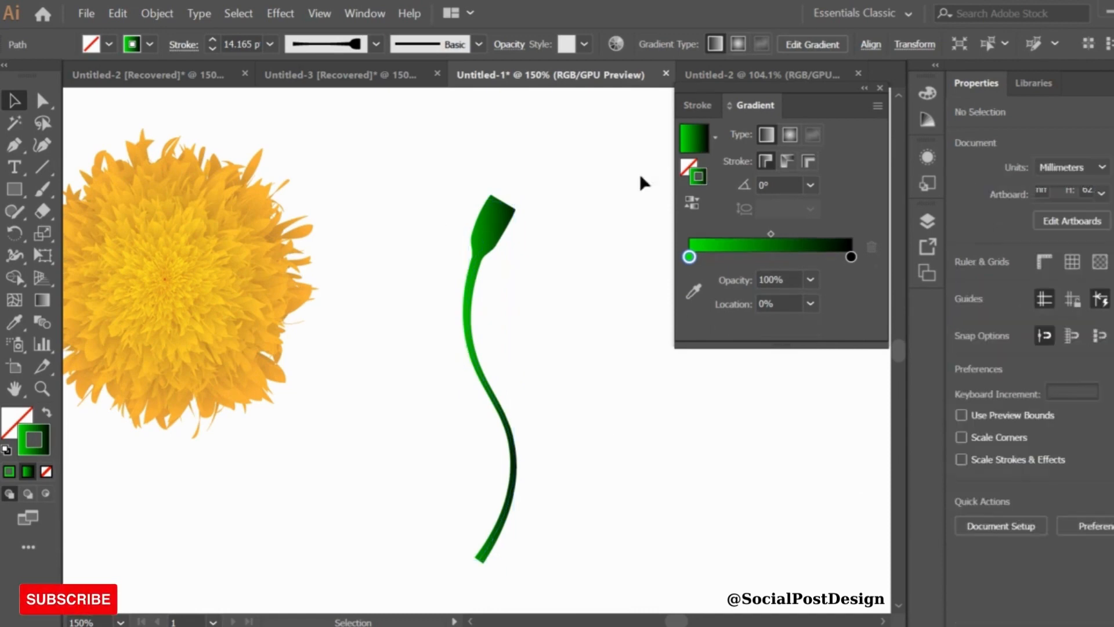
click(689, 170)
click(484, 244)
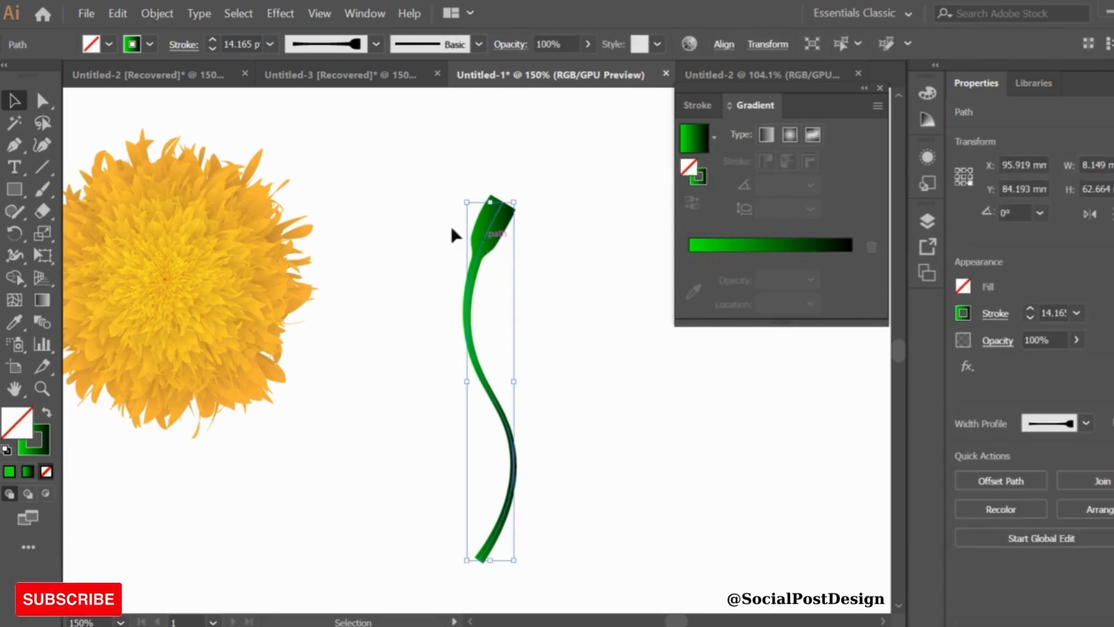
click(118, 13)
click(139, 94)
click(119, 13)
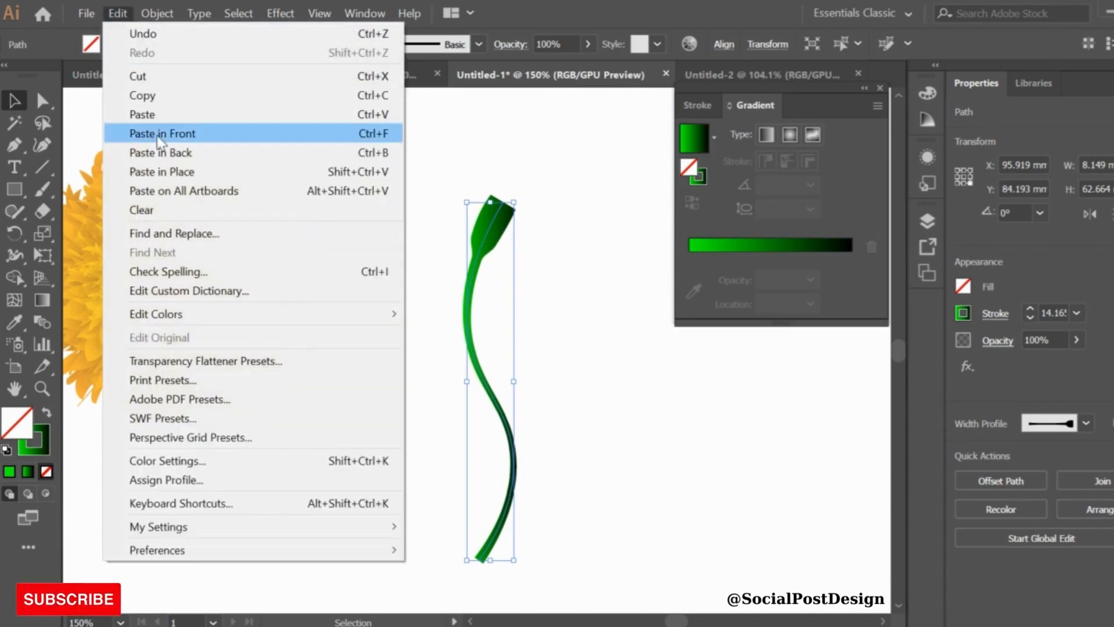
click(154, 143)
Rotate, scale down, and position the duplicate as a shorter branch rising from the stem's base
drag(519, 198, 566, 284)
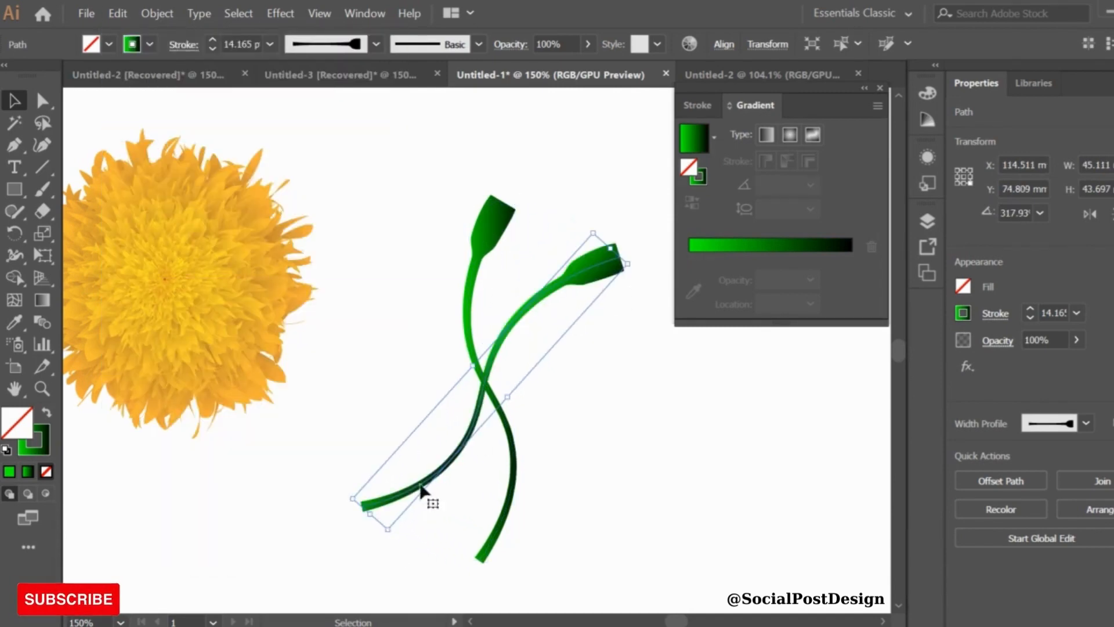
drag(390, 530, 451, 454)
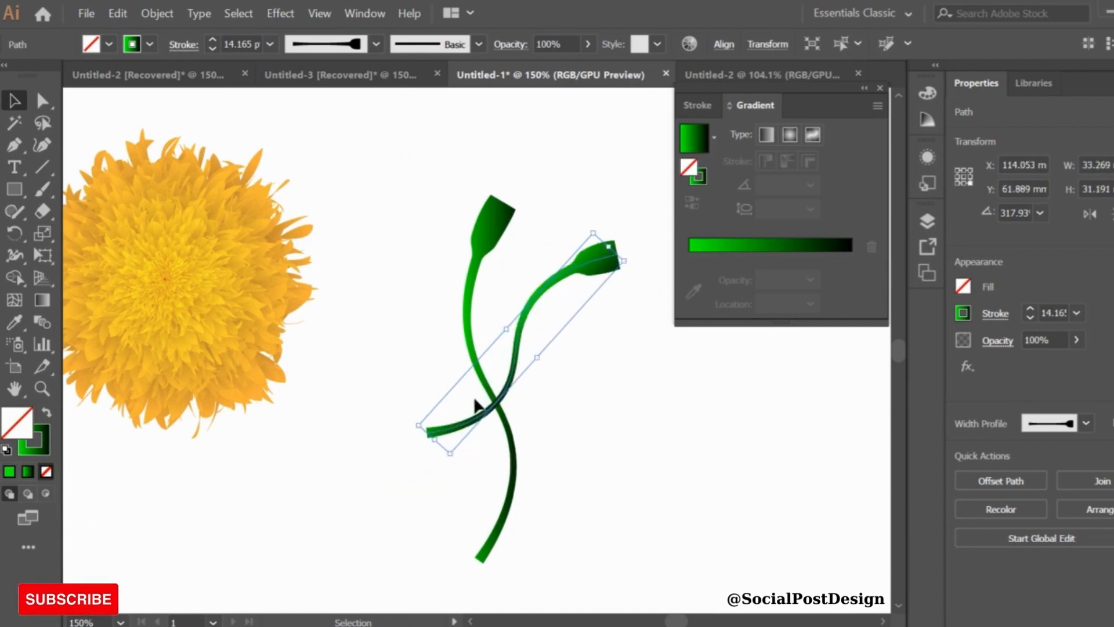
drag(510, 411, 577, 514)
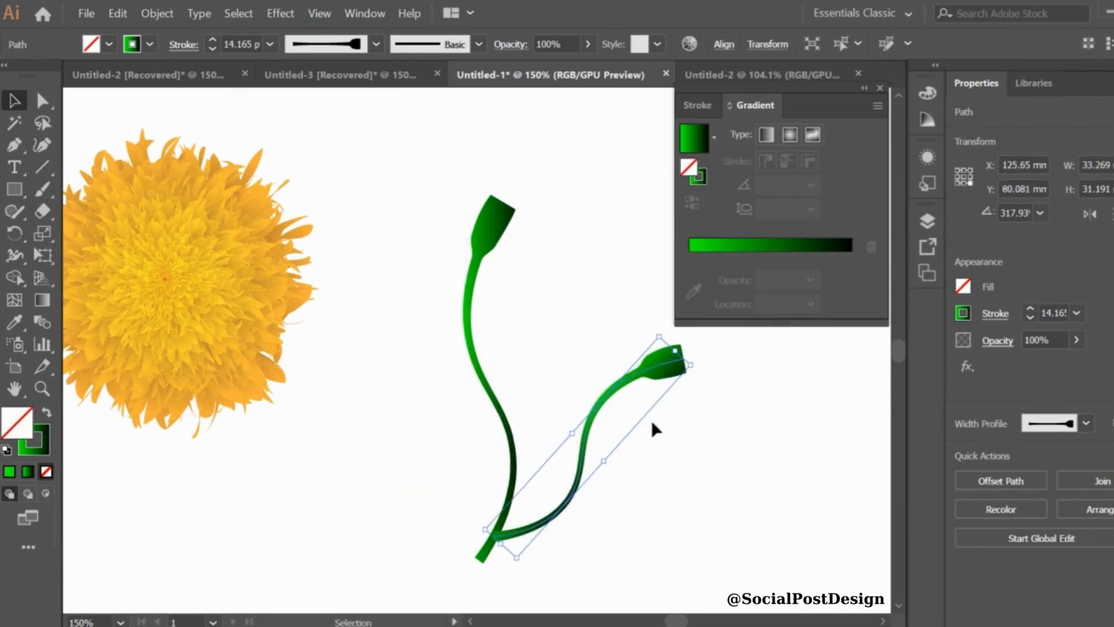
drag(698, 365, 648, 275)
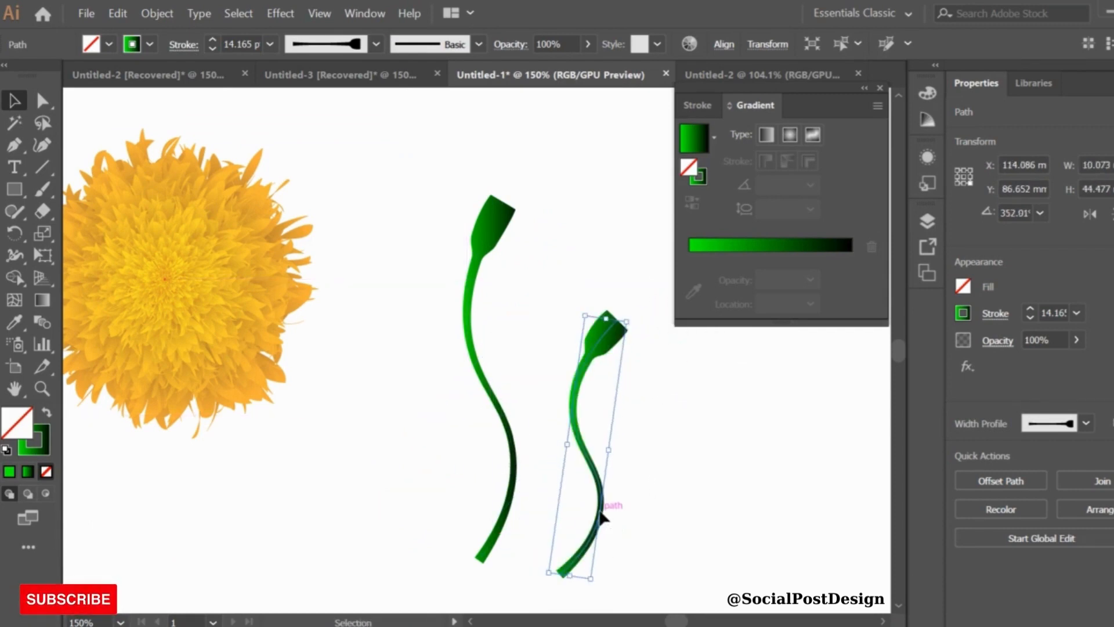
drag(600, 511, 544, 445)
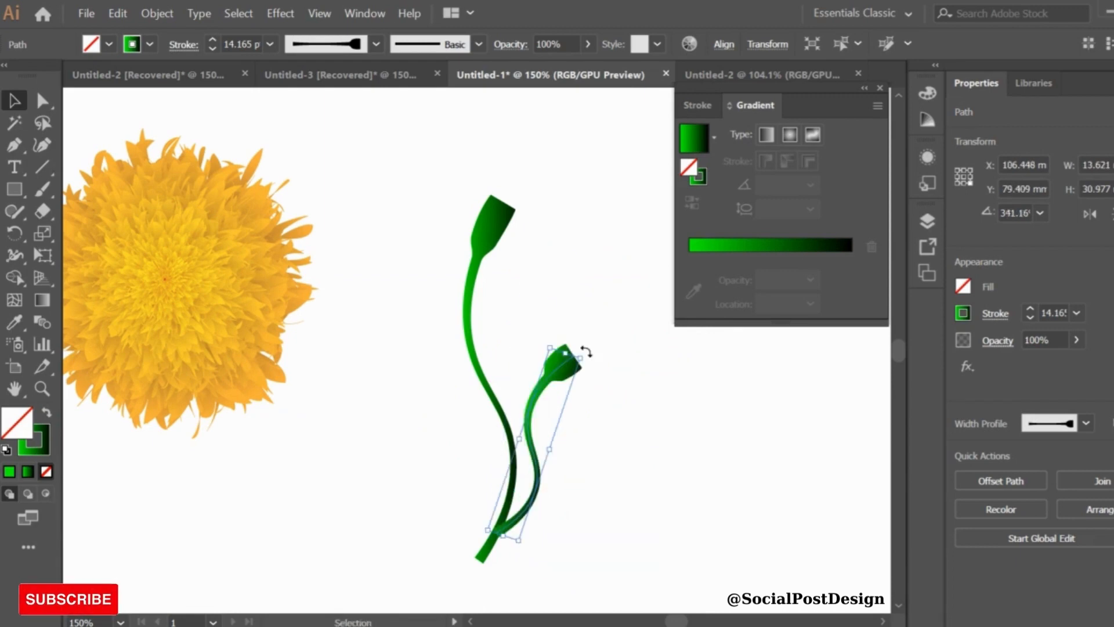
drag(583, 350, 569, 393)
Send the branch to the back and nudge it slightly right
right_click(568, 393)
mouse_move(609, 298)
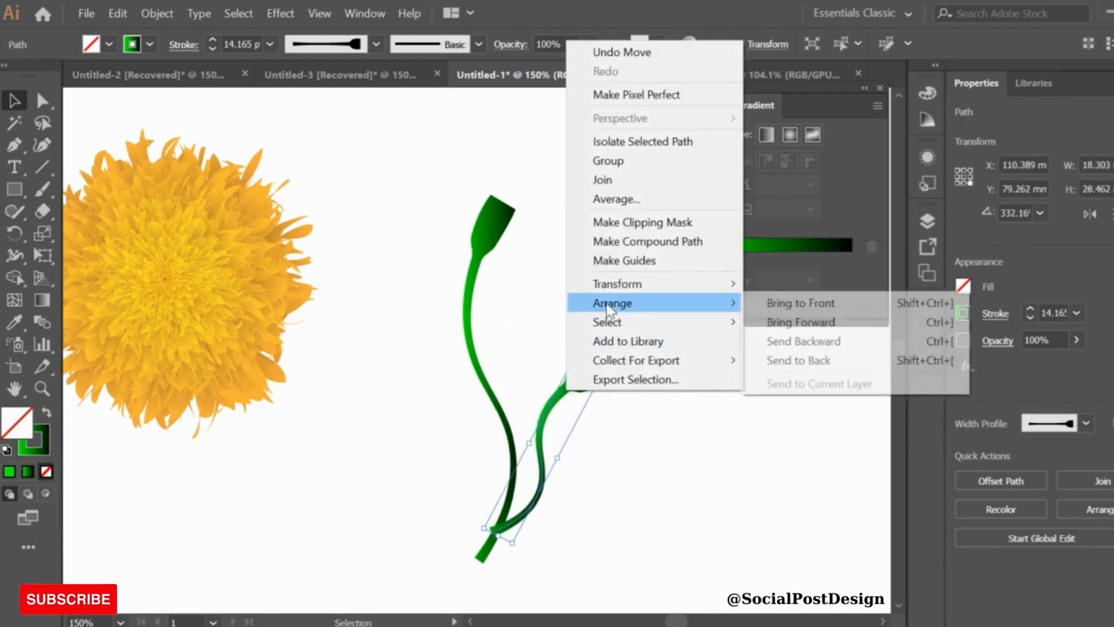
click(820, 361)
key(Right)
key(Right)
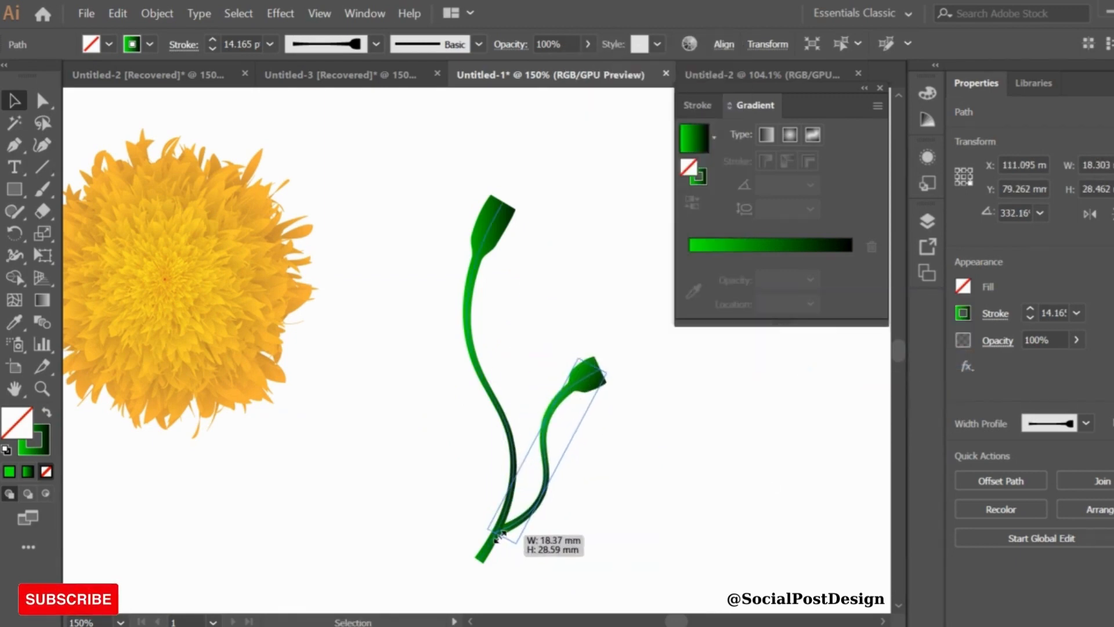
Duplicate the branch into a third branch leaning left from the stem base and stretch its tip upward
click(691, 535)
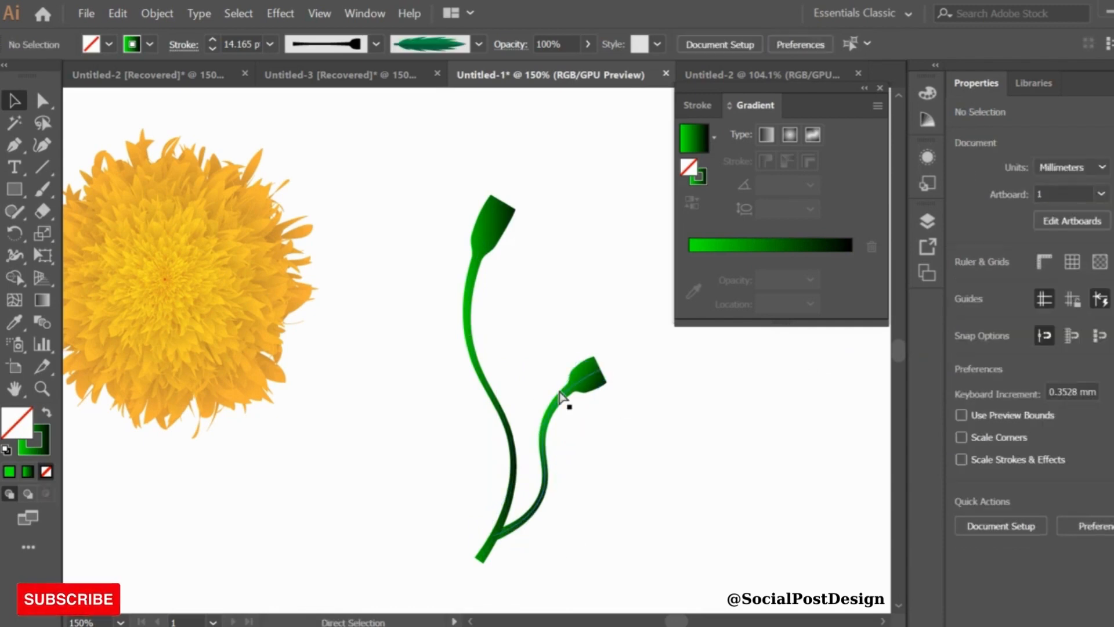
click(578, 393)
drag(590, 381, 348, 357)
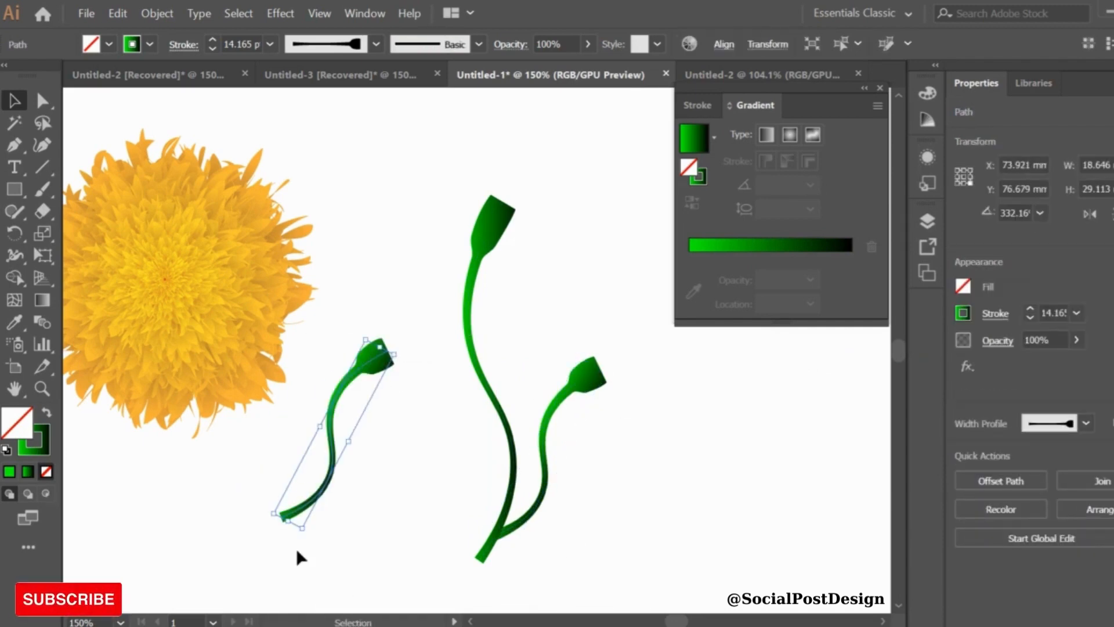
drag(296, 548, 409, 477)
drag(341, 444, 456, 479)
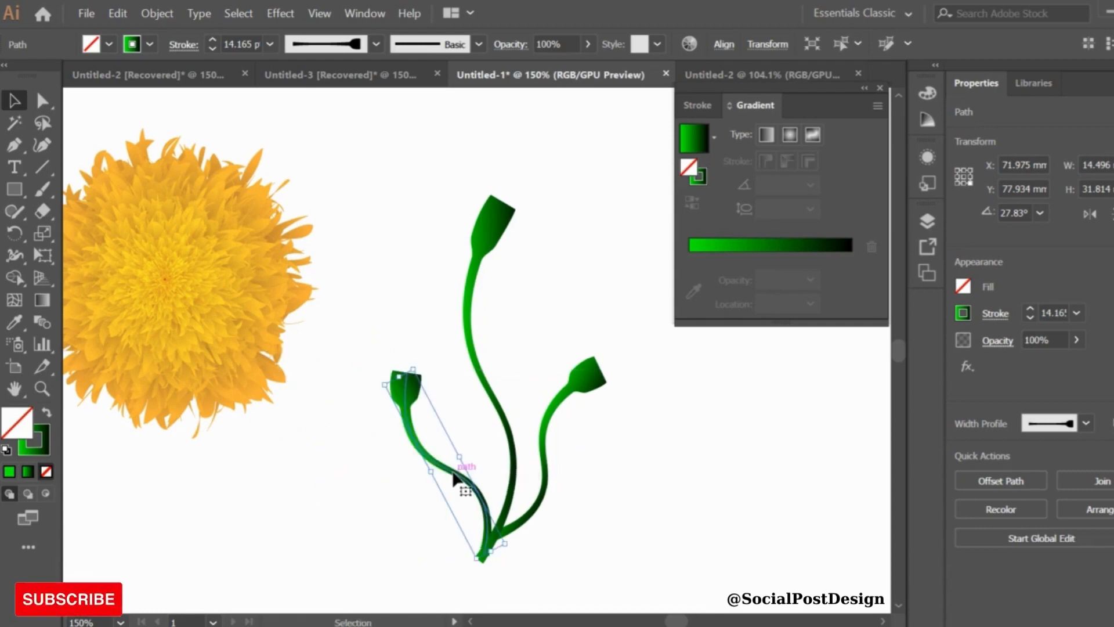
click(671, 478)
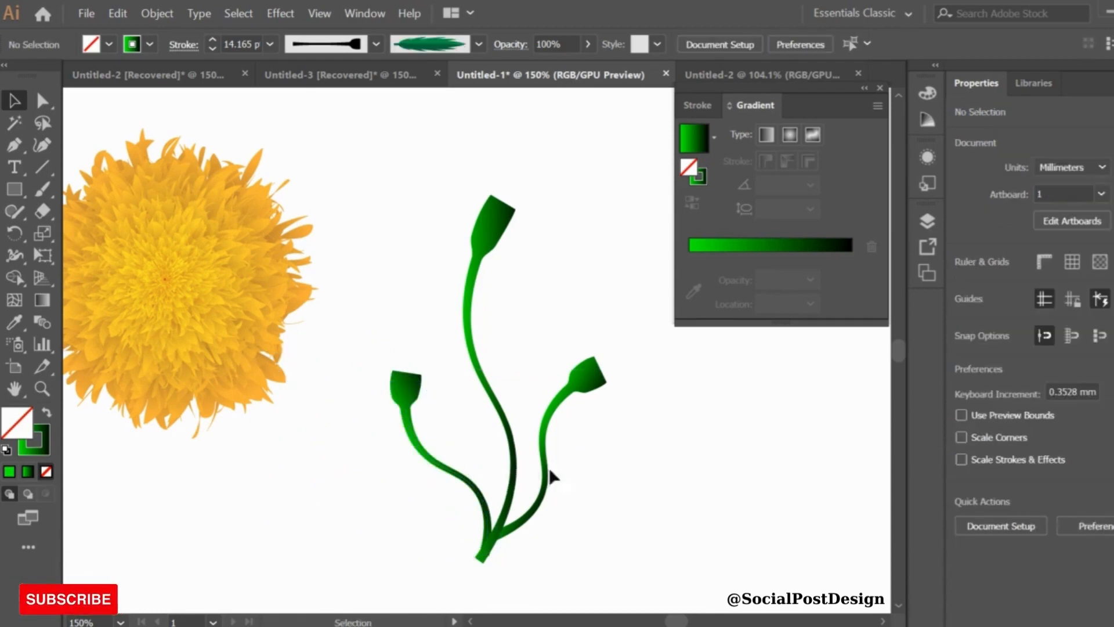
click(469, 483)
drag(397, 373, 399, 330)
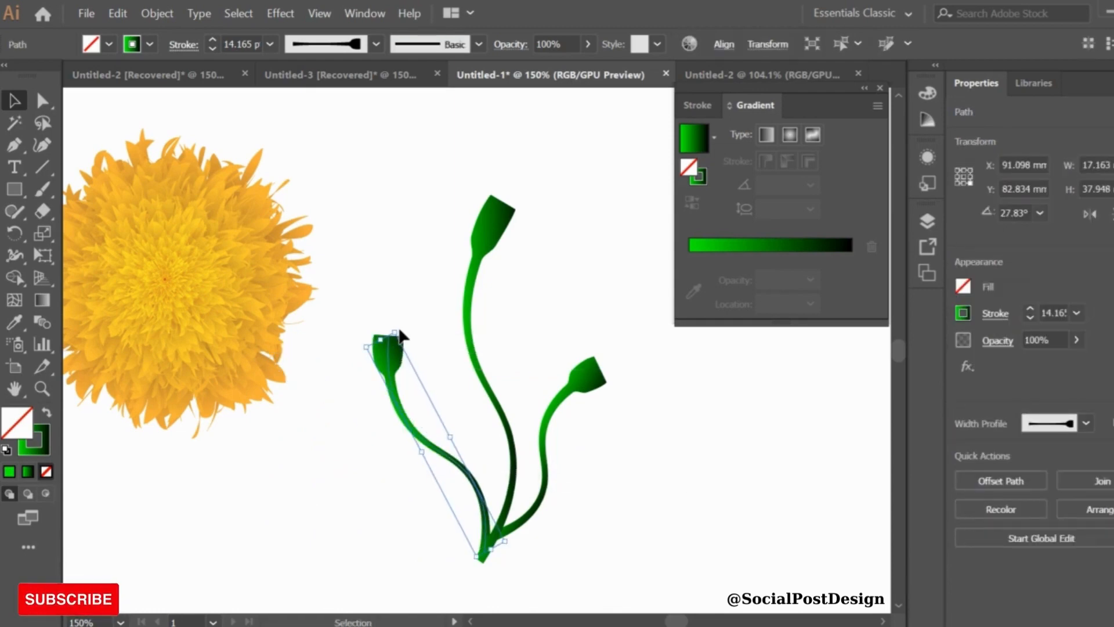
Select all three stems and group them
drag(350, 212, 590, 494)
right_click(589, 494)
click(629, 264)
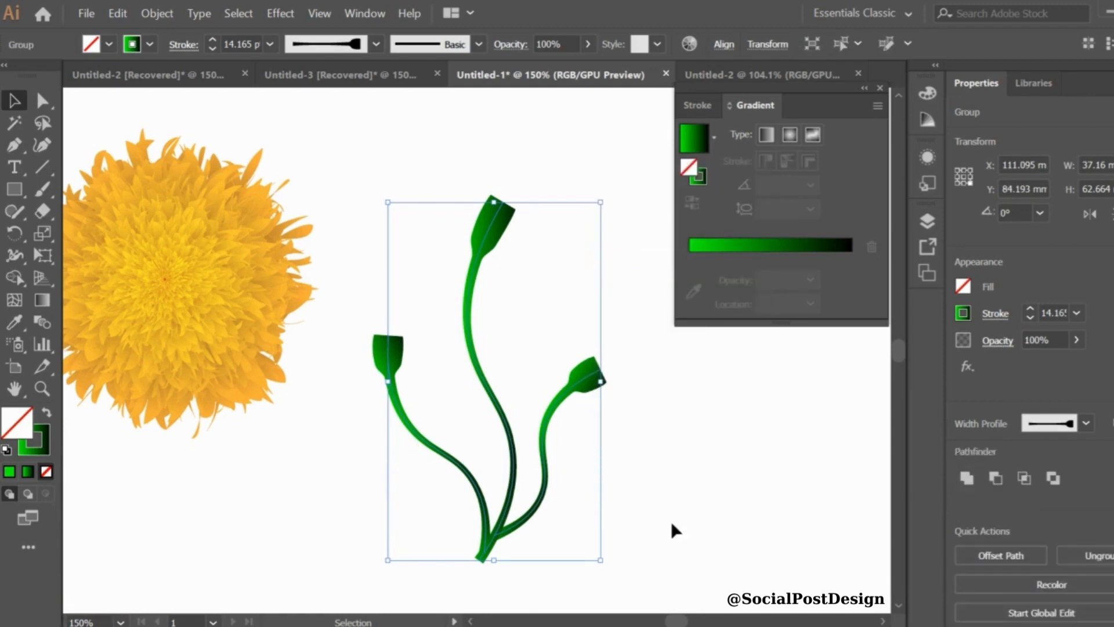
click(671, 521)
Move the stem group down and to the left below the flower
drag(513, 477, 436, 497)
drag(528, 571, 511, 473)
drag(415, 406, 426, 544)
click(615, 484)
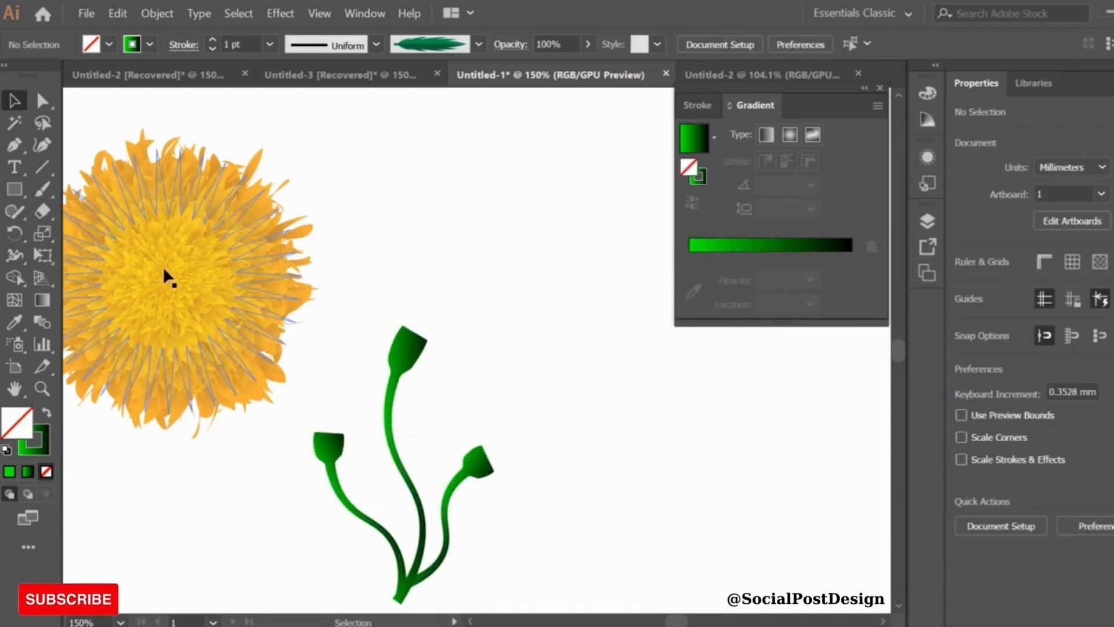
Move the large flower onto the top of the main stem and send the stem group behind it
drag(162, 266, 415, 230)
right_click(415, 226)
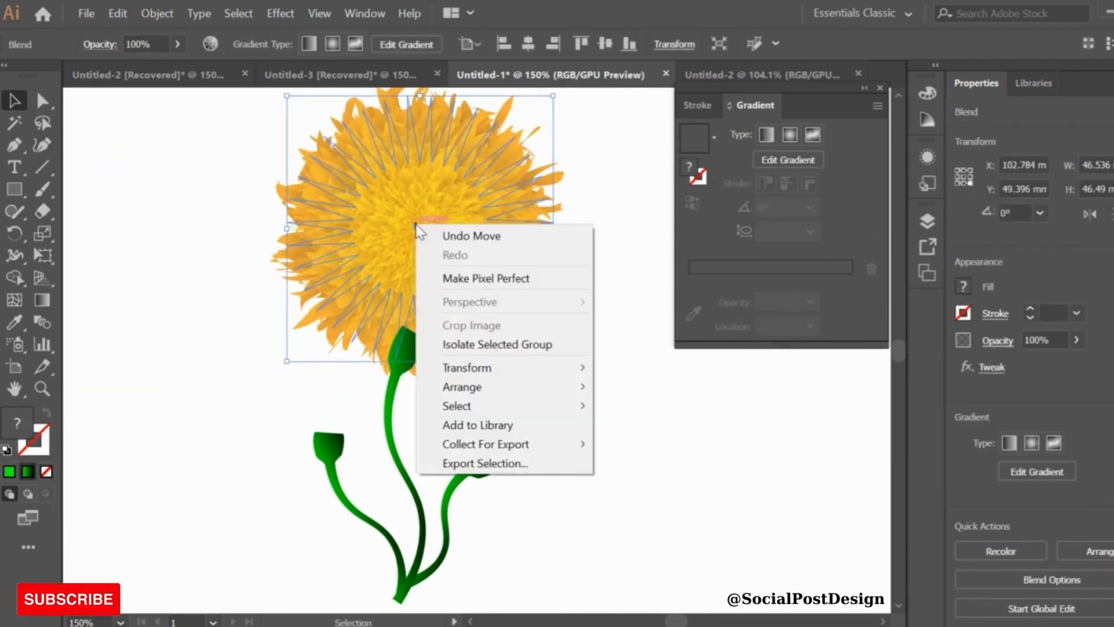
click(520, 527)
right_click(392, 400)
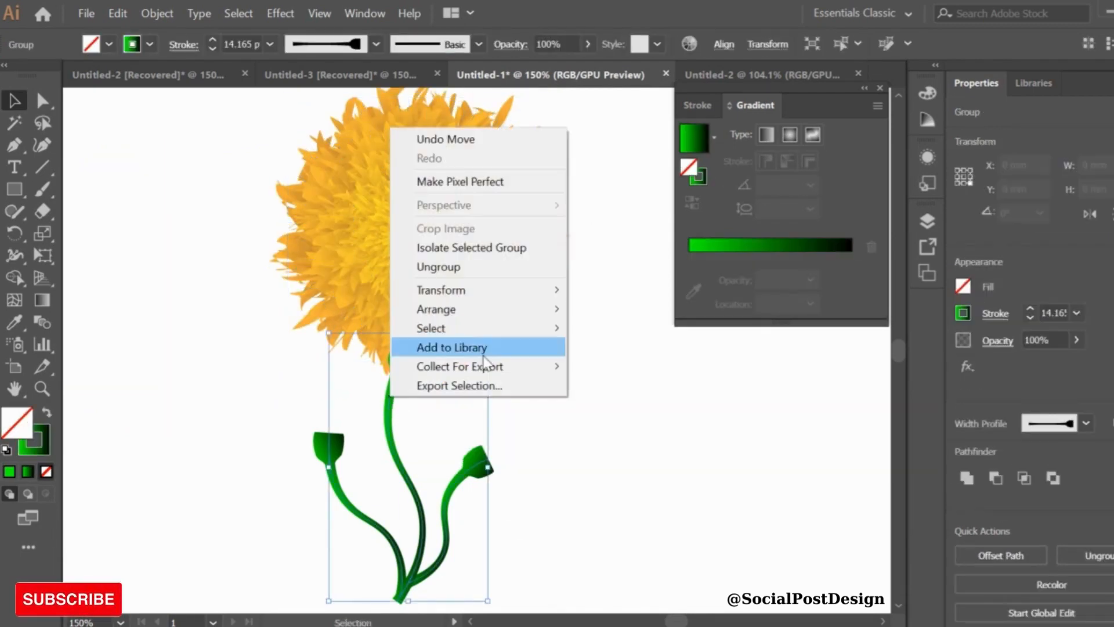
mouse_move(430, 306)
click(624, 371)
click(452, 296)
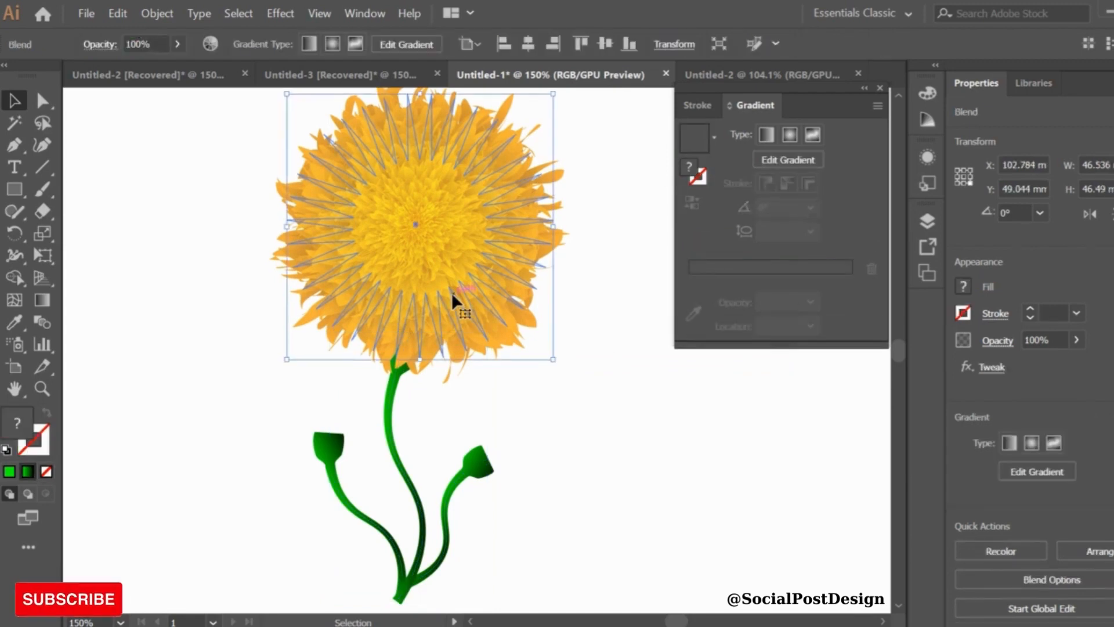
drag(451, 296, 462, 272)
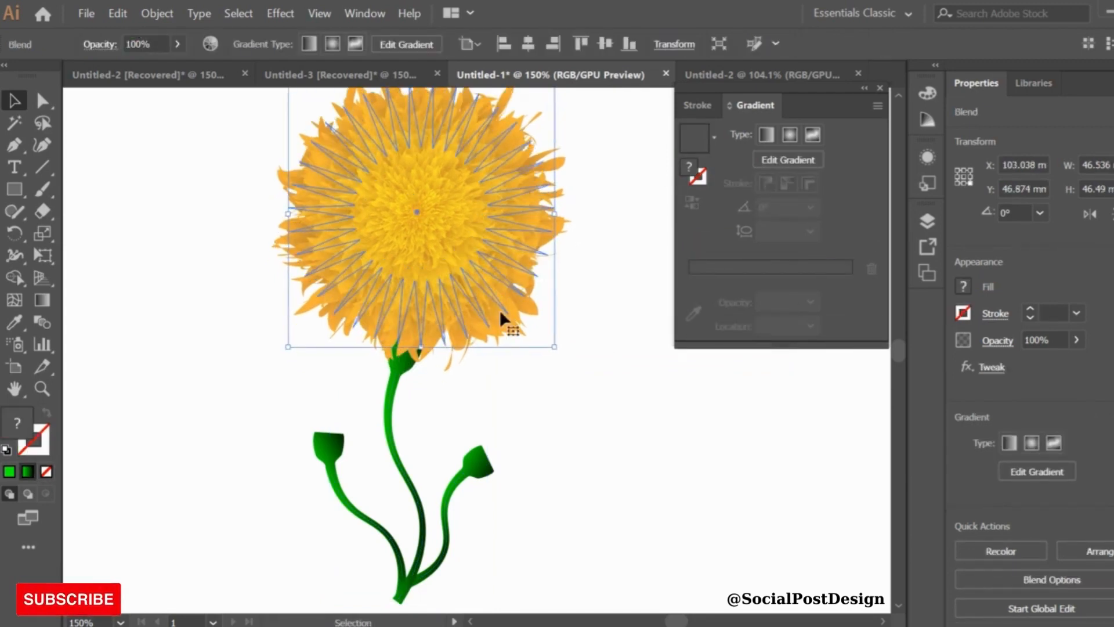
mouse_move(559, 362)
mouse_down()
mouse_move(532, 333)
mouse_move(546, 351)
mouse_up()
Duplicate the flower, scale the copy down, and place it on the left branch
drag(417, 220, 205, 415)
click(584, 398)
click(404, 248)
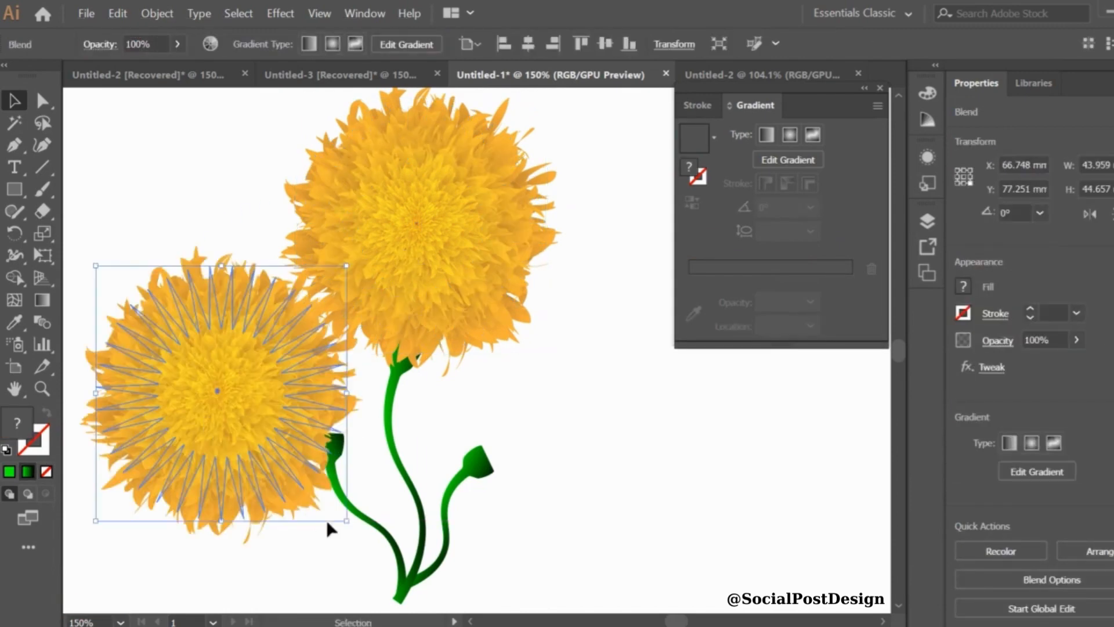
shift+drag(347, 521, 203, 375)
drag(143, 315, 294, 401)
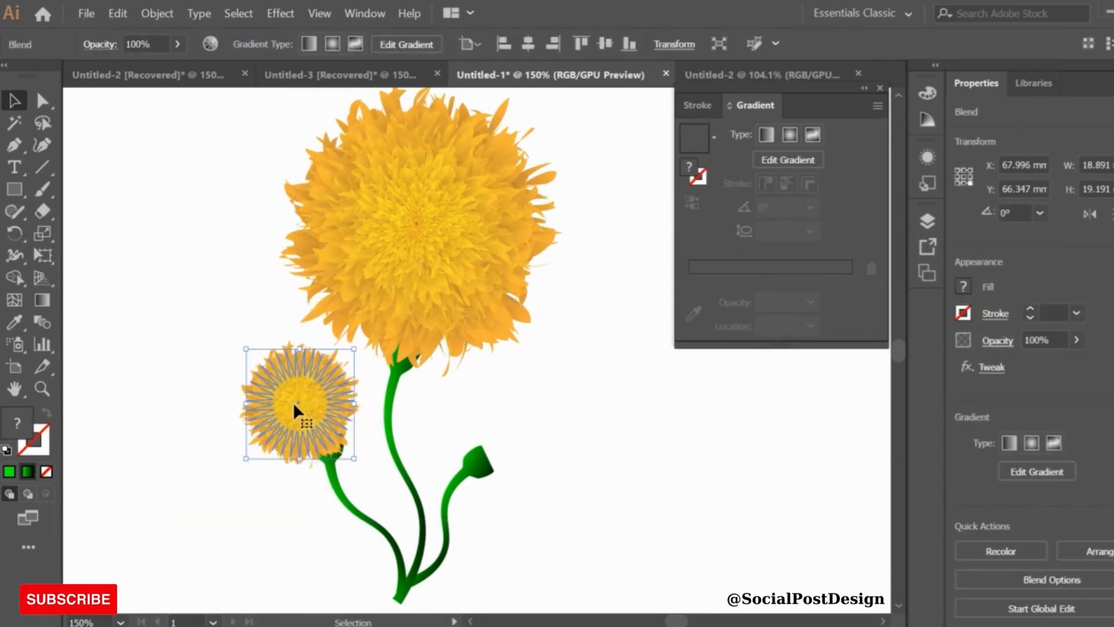
Enlarge the small flower slightly and nudge it into place on the left branch tip
drag(250, 350, 233, 345)
click(216, 335)
click(317, 399)
key(Right)
key(Right)
key(Right)
key(Down)
key(Up)
key(Up)
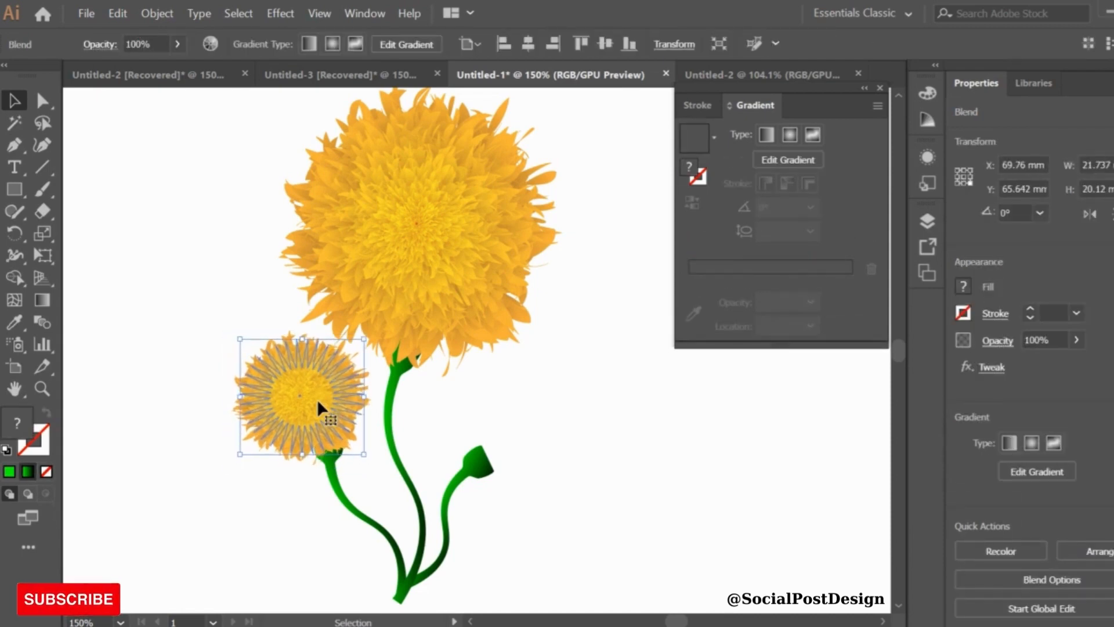
Duplicate the large flower, scale the copy down, and place it on the right branch tip
click(419, 264)
alt+drag(419, 265, 580, 447)
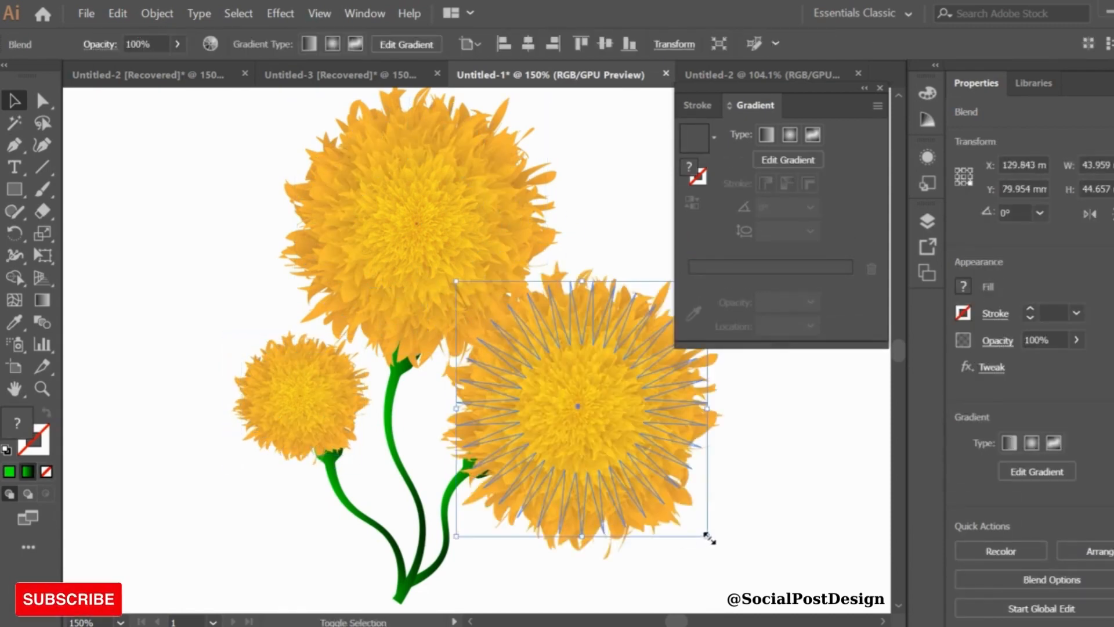
shift+drag(709, 538, 626, 461)
drag(537, 366, 548, 421)
click(719, 470)
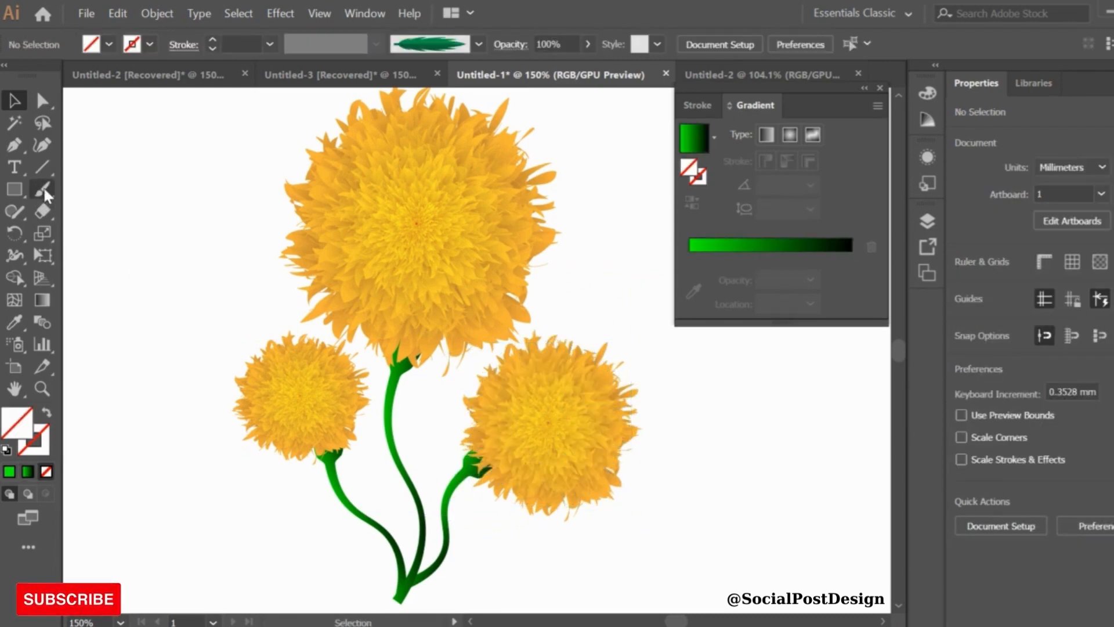
Select the three flowers and stems together and group them, then deselect
drag(206, 124, 609, 560)
right_click(609, 560)
click(651, 408)
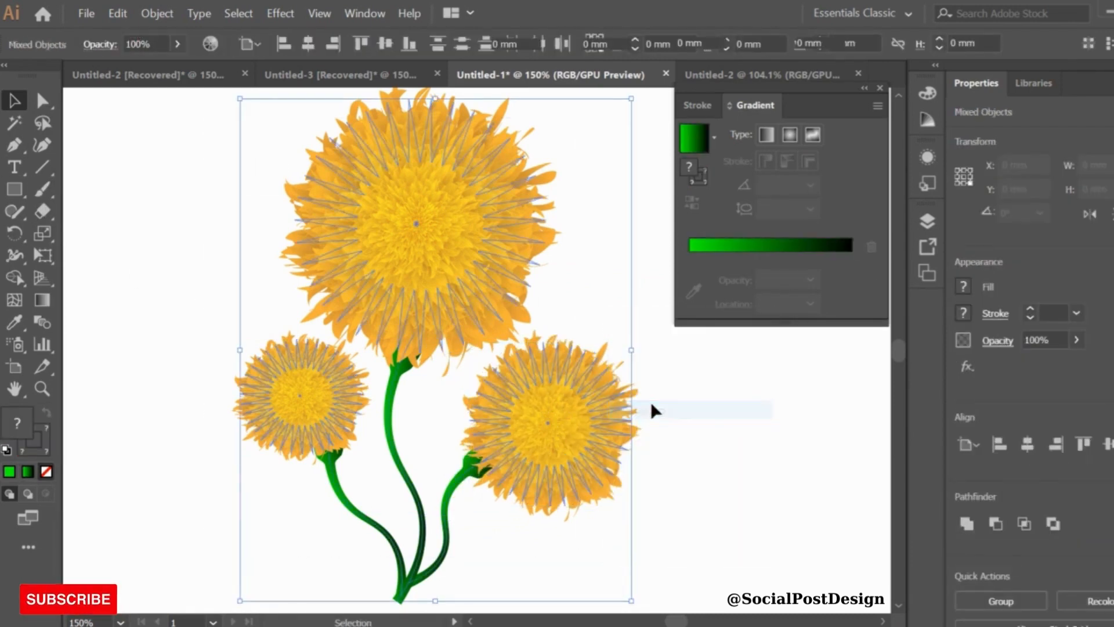
click(738, 434)
Paint leaves along the main stem and both branches with the Paintbrush and the leaf art brush, undoing unwanted strokes
key(b)
drag(347, 507, 244, 506)
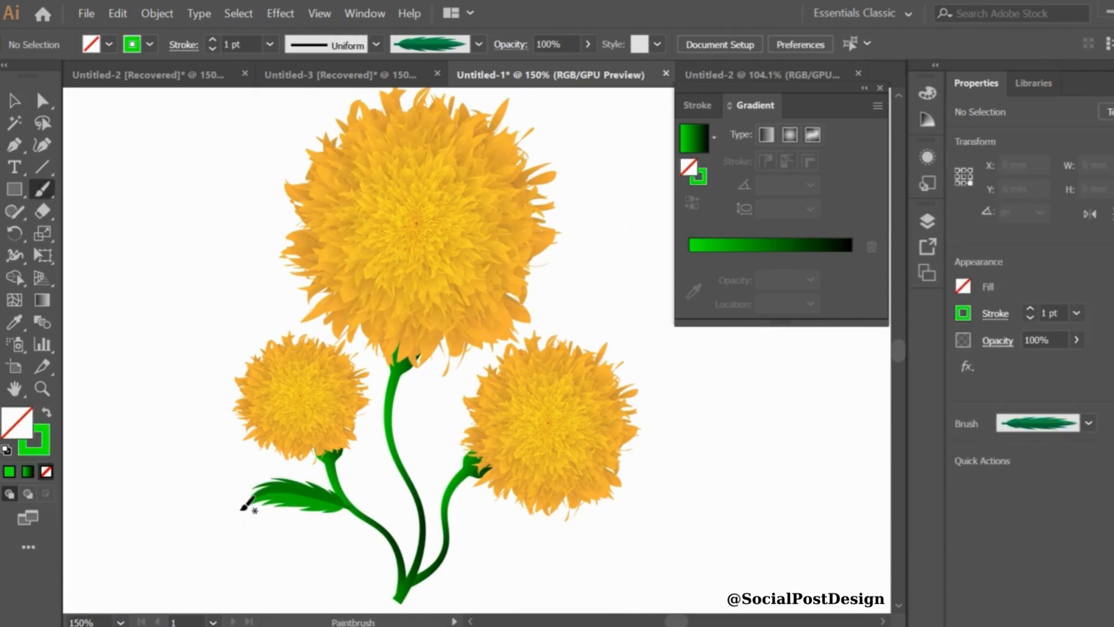
drag(392, 541, 377, 451)
key(ctrl+z)
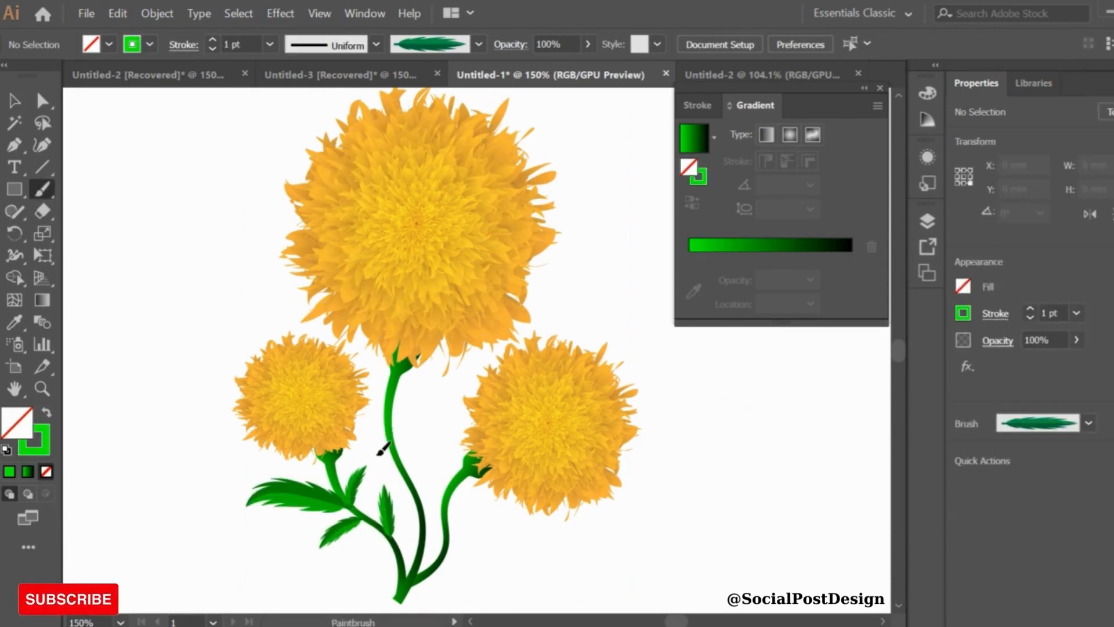
drag(390, 422, 491, 363)
key(ctrl+z)
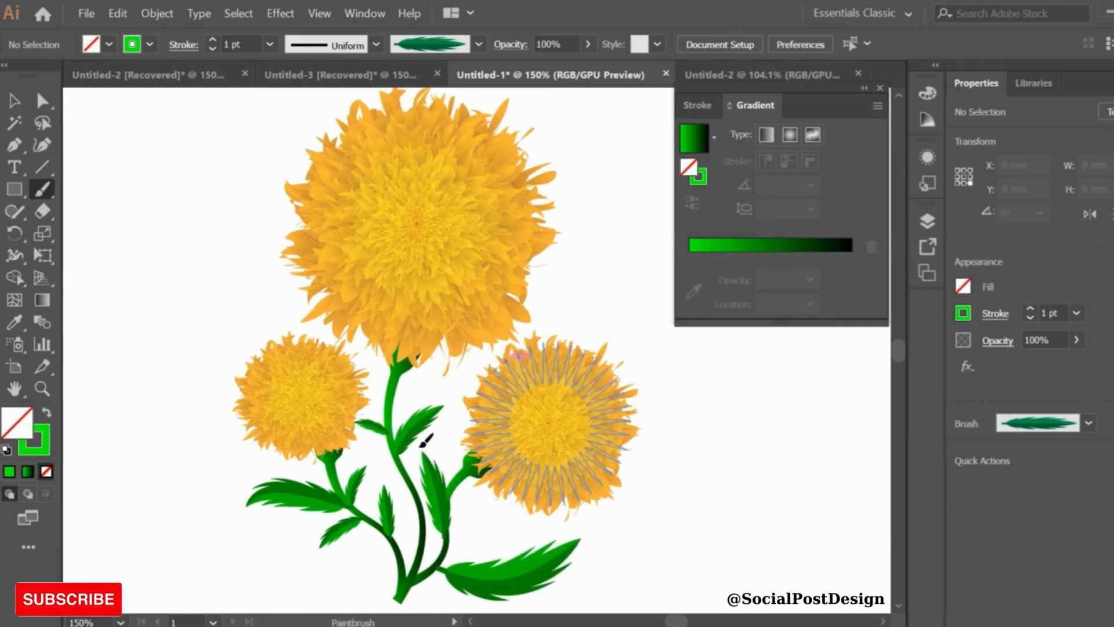
key(ctrl+z)
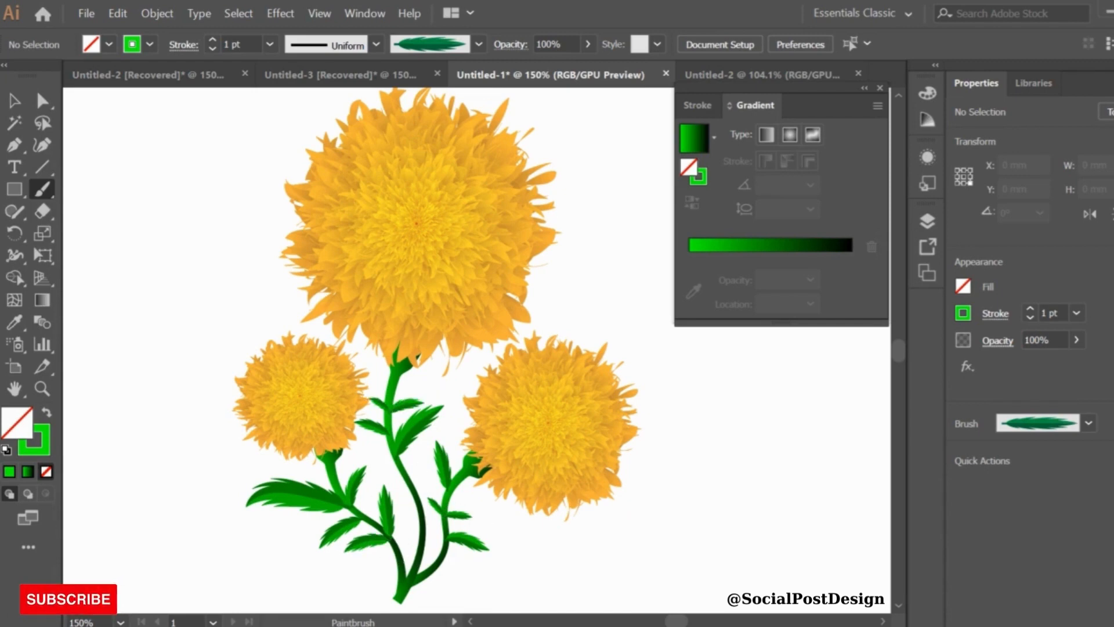
Select all the flowers, stems and leaves and group the whole illustration
click(16, 107)
drag(214, 207, 577, 517)
right_click(577, 517)
click(614, 367)
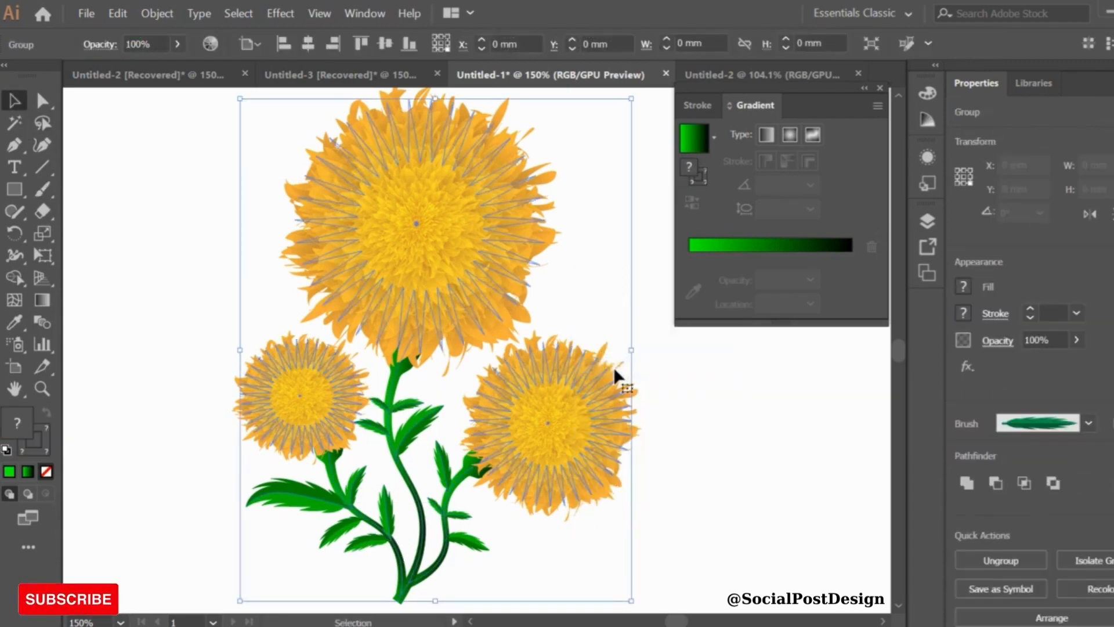
click(685, 375)
drag(232, 286, 589, 531)
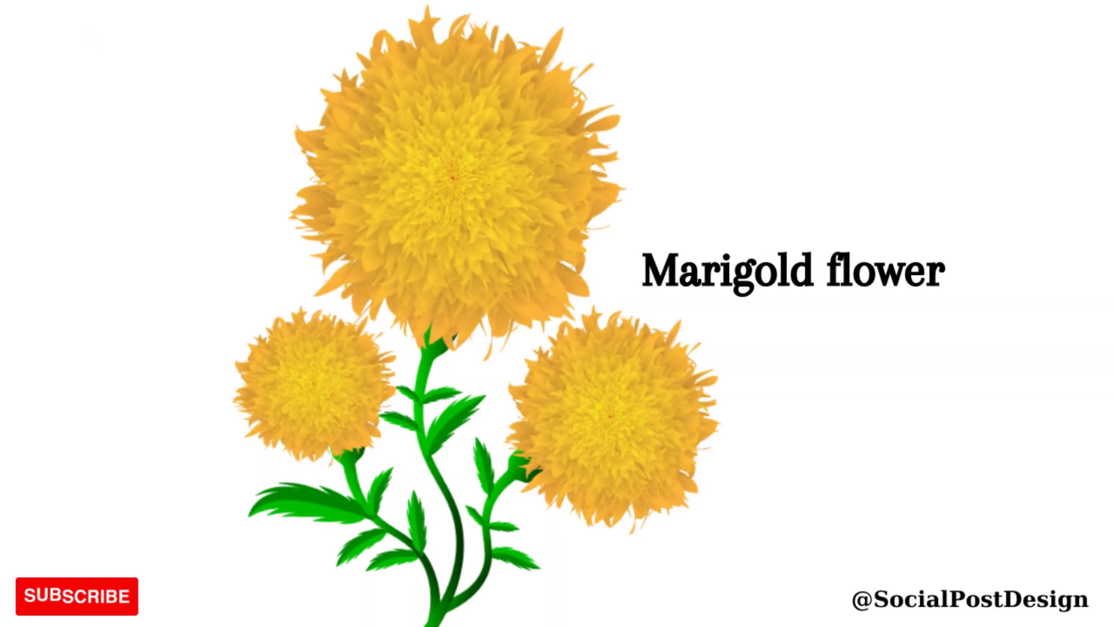